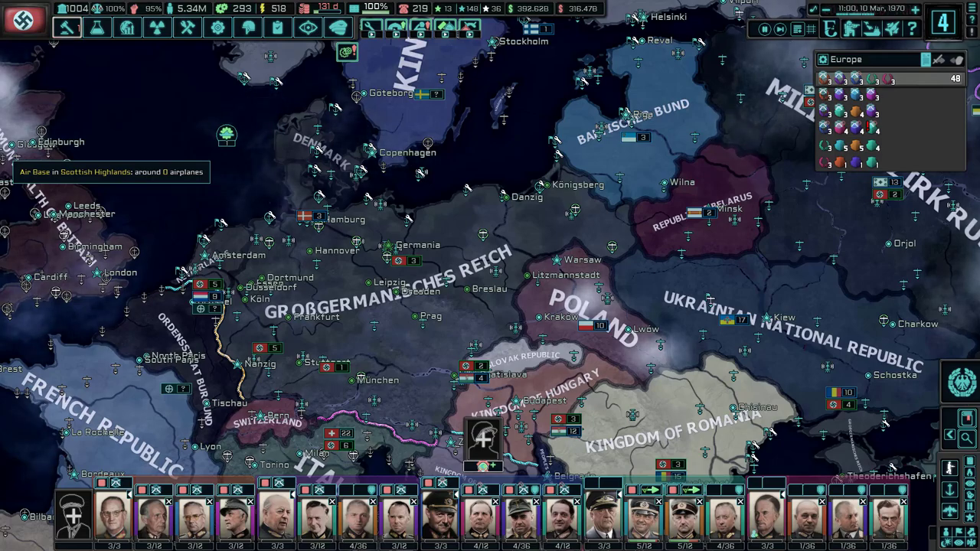
# - Bring the LDOE.xlsx workbook window fully into view over the game and zoom the Economy sheet out to 85%
pyautogui.moveTo(0, 68); pyautogui.dragTo(383, 72)
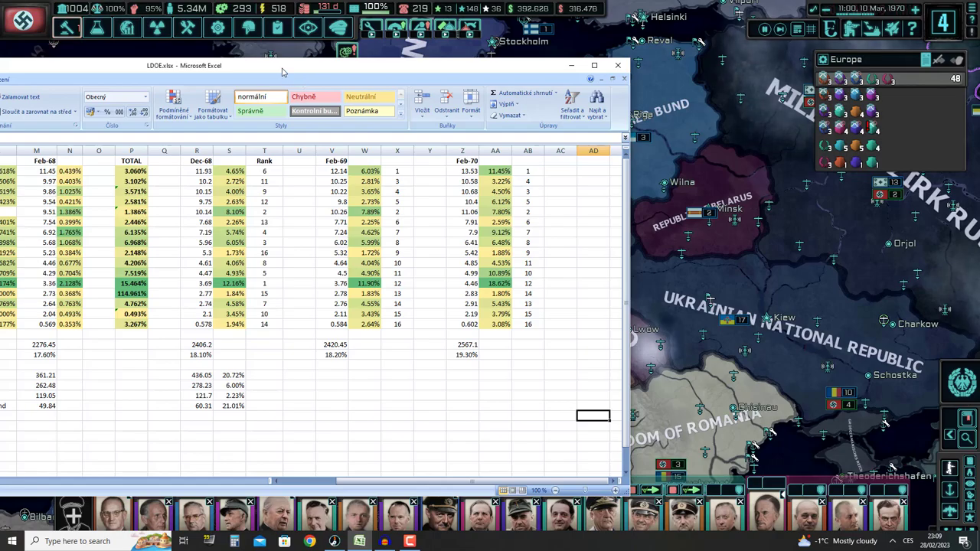
pyautogui.moveTo(282, 72); pyautogui.dragTo(579, 48)
pyautogui.moveTo(680, 461); pyautogui.dragTo(620, 460)
pyautogui.keyDown('ctrl'); pyautogui.scroll(-1, 586, 354); pyautogui.keyUp('ctrl')
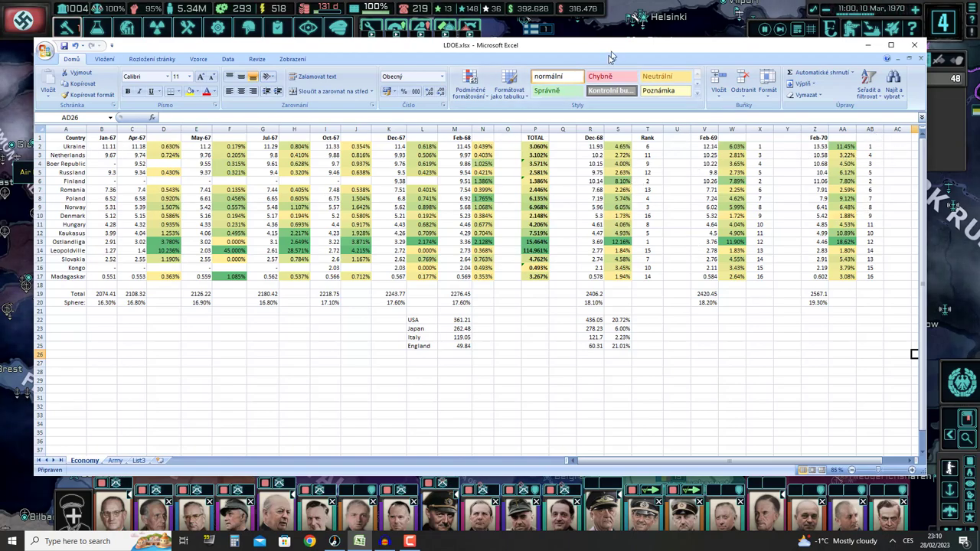
pyautogui.moveTo(616, 57); pyautogui.dragTo(609, 65)
# - Review all countries' Feb-68 values and the columns from the Feb-69 rank to the Feb-70 rank
pyautogui.moveTo(457, 154); pyautogui.dragTo(457, 286)
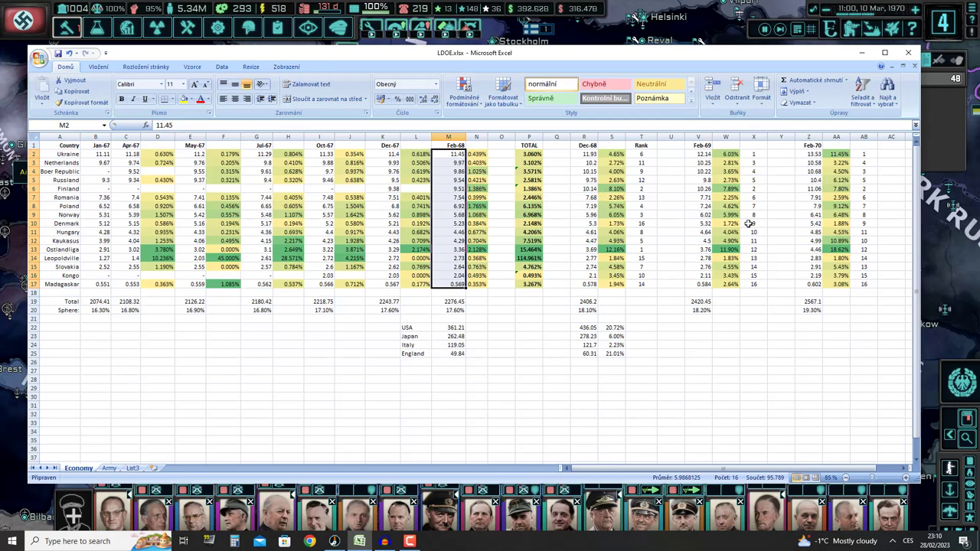
pyautogui.moveTo(754, 154); pyautogui.dragTo(856, 292)
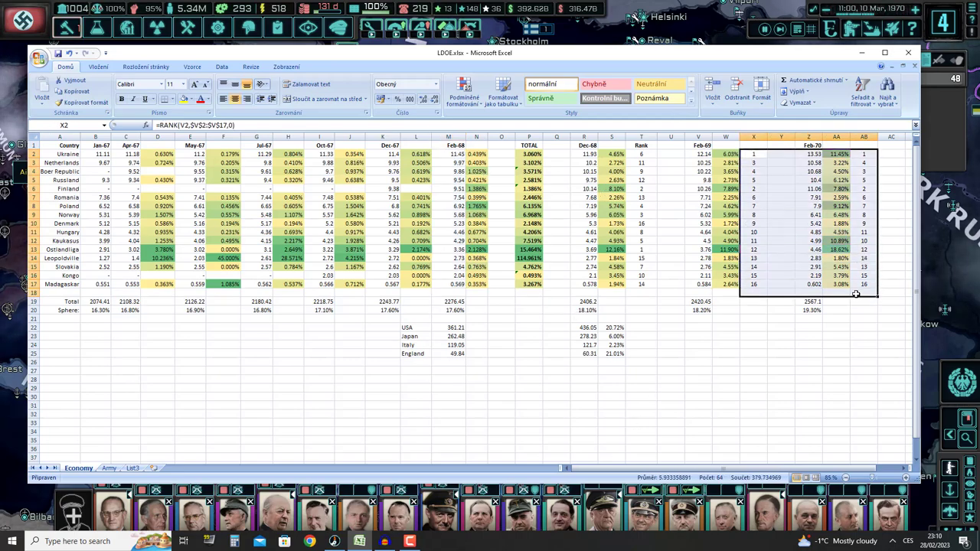
pyautogui.click(862, 318)
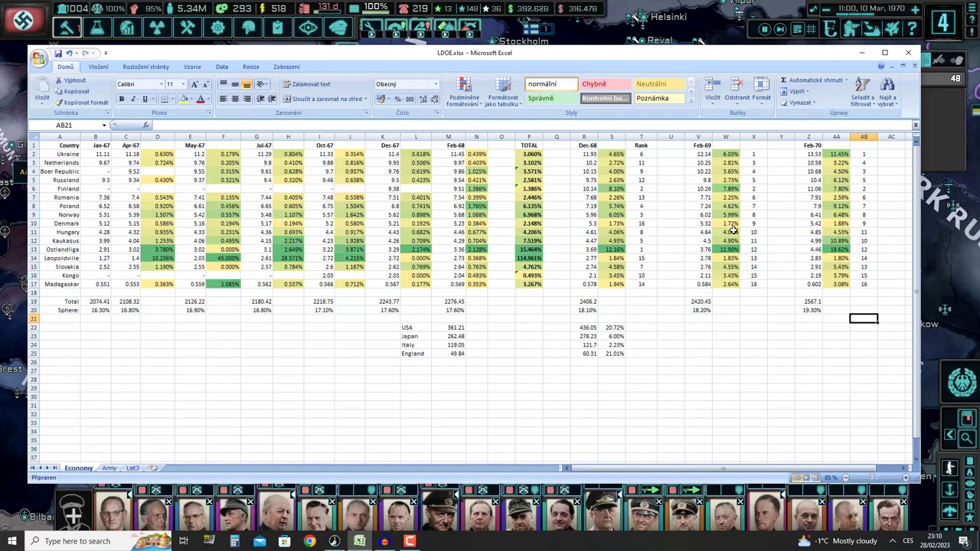
# - Examine the Ostlandliga row across all dates and compare its Feb-69 and Feb-70 growth percentages and rank
pyautogui.moveTo(66, 250); pyautogui.dragTo(852, 248)
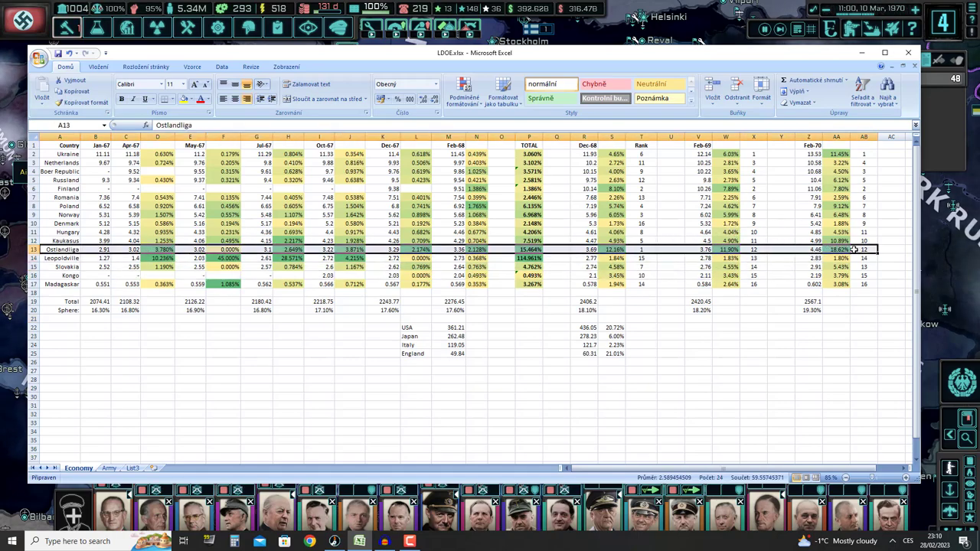
pyautogui.click(856, 250)
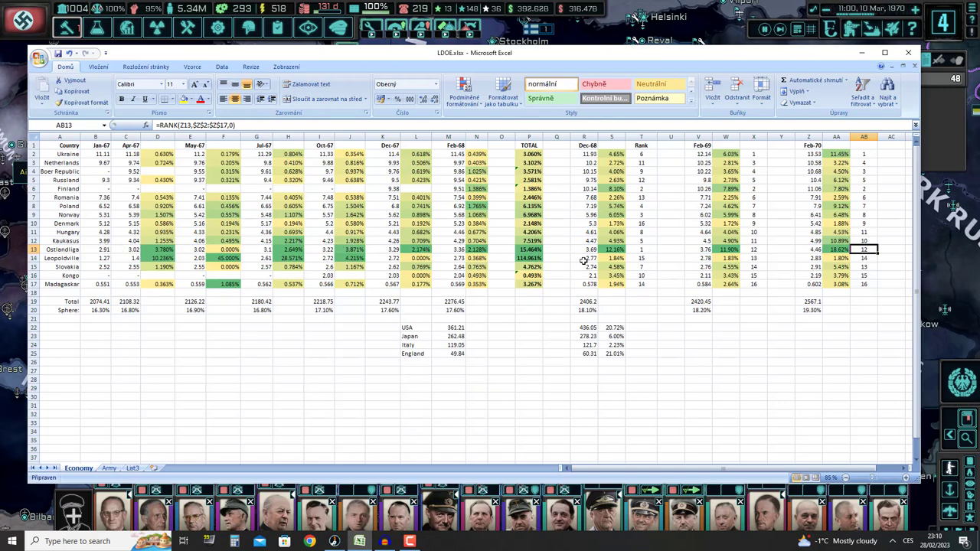
pyautogui.moveTo(700, 250); pyautogui.dragTo(852, 251)
pyautogui.click(853, 250)
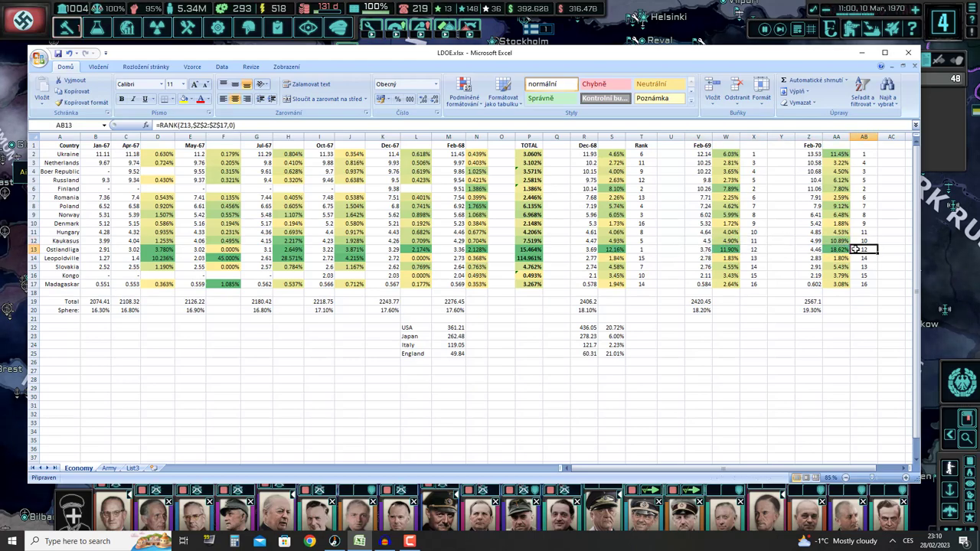
pyautogui.click(729, 251)
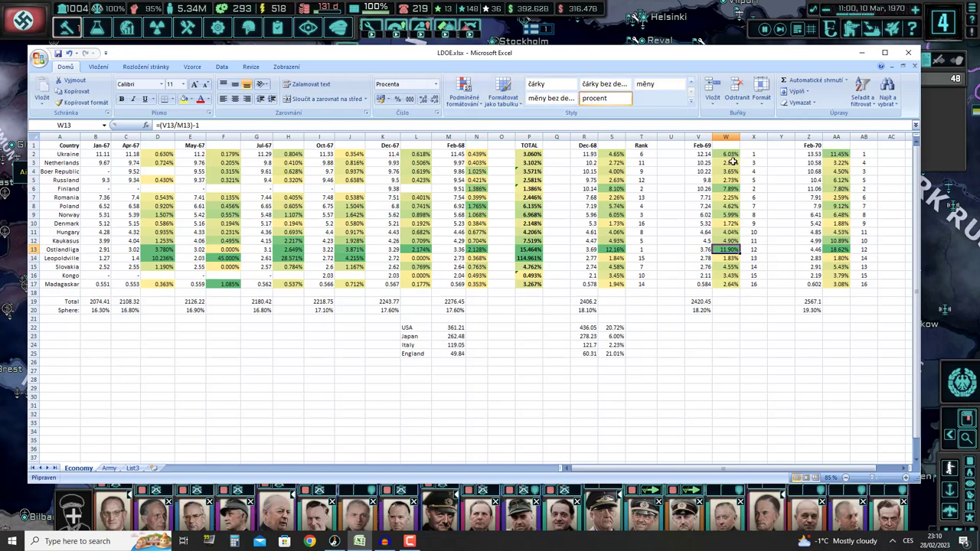
pyautogui.click(837, 250)
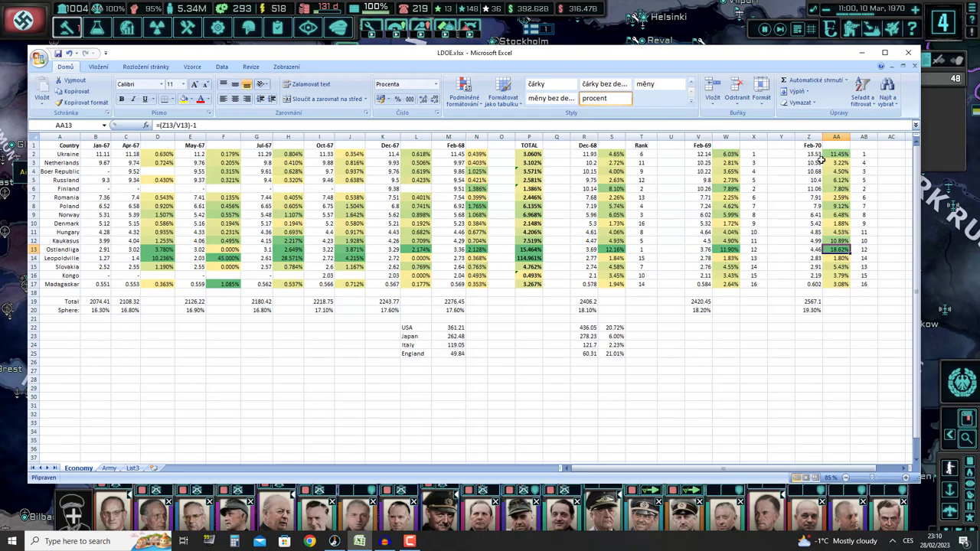
pyautogui.click(791, 258)
pyautogui.click(843, 251)
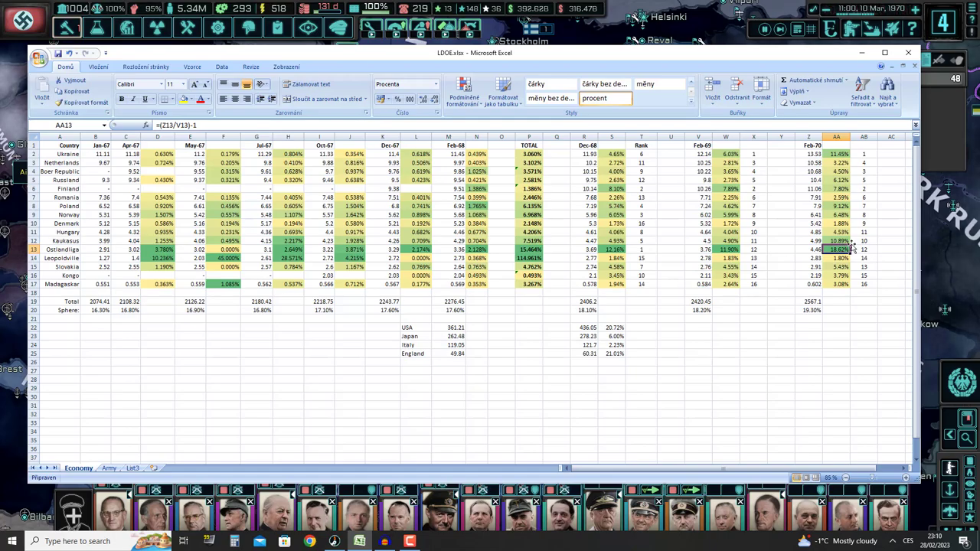
pyautogui.click(70, 251)
# - Reposition the workbook window and recheck Ostlandliga's Feb-70 growth and its Feb-69 rank
pyautogui.moveTo(639, 53); pyautogui.dragTo(590, 63)
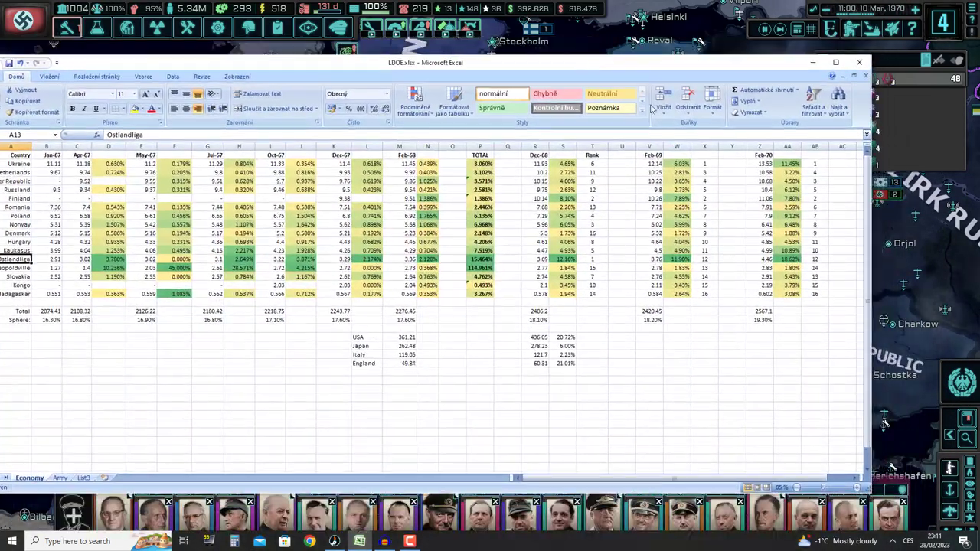
pyautogui.click(786, 260)
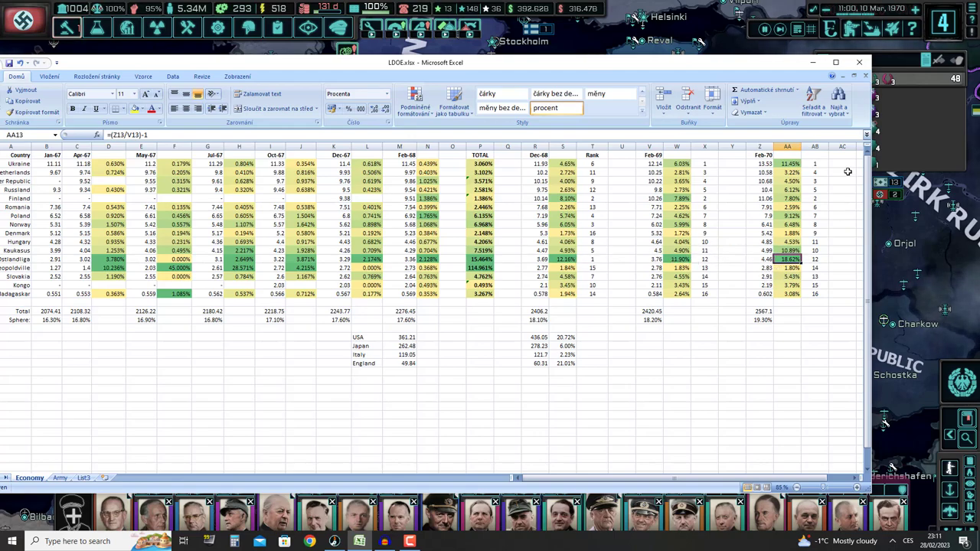
pyautogui.moveTo(816, 260); pyautogui.dragTo(630, 259)
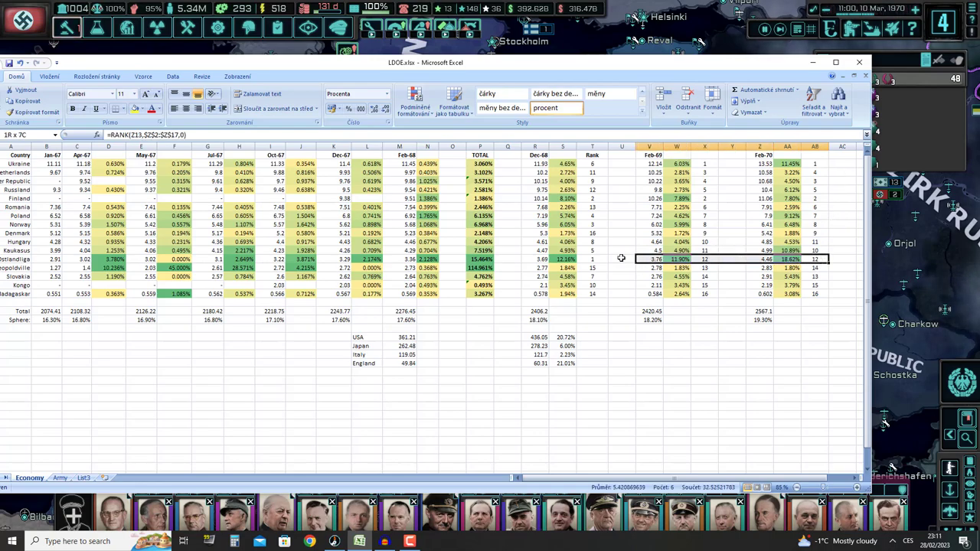
pyautogui.click(705, 260)
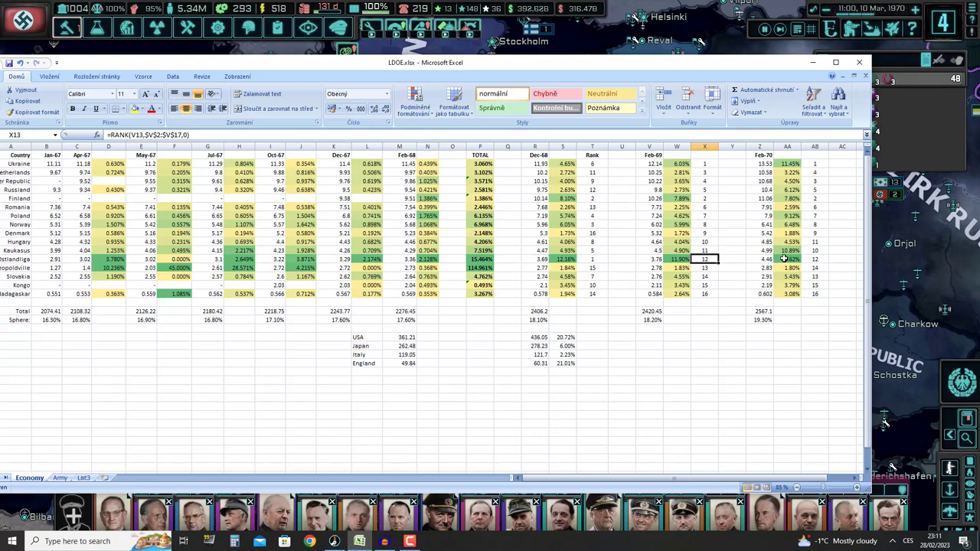
pyautogui.moveTo(466, 63); pyautogui.dragTo(506, 64)
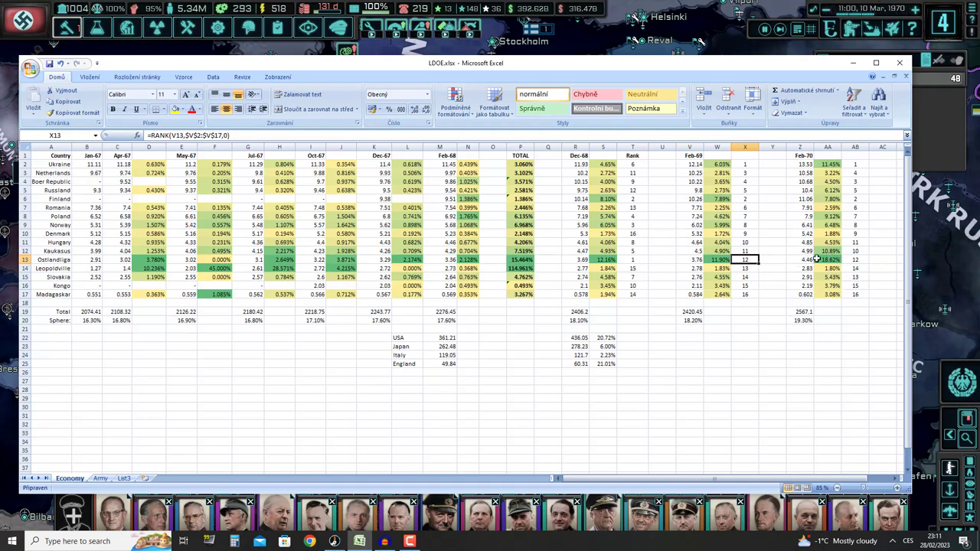
# - Compare the Feb-70 values of Kaukasus and Hungary
pyautogui.moveTo(808, 251)
pyautogui.mouseDown()
pyautogui.moveTo(483, 236)
pyautogui.moveTo(155, 236)
pyautogui.moveTo(107, 249)
pyautogui.moveTo(689, 262)
pyautogui.moveTo(799, 251)
pyautogui.mouseUp()
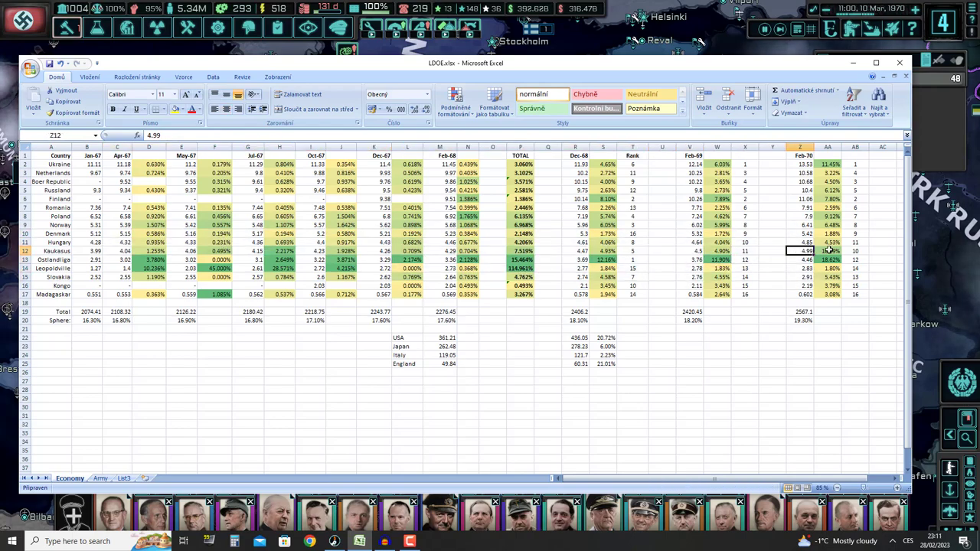
pyautogui.click(807, 243)
pyautogui.moveTo(807, 242)
pyautogui.mouseDown()
pyautogui.moveTo(72, 242)
pyautogui.moveTo(810, 243)
pyautogui.mouseUp()
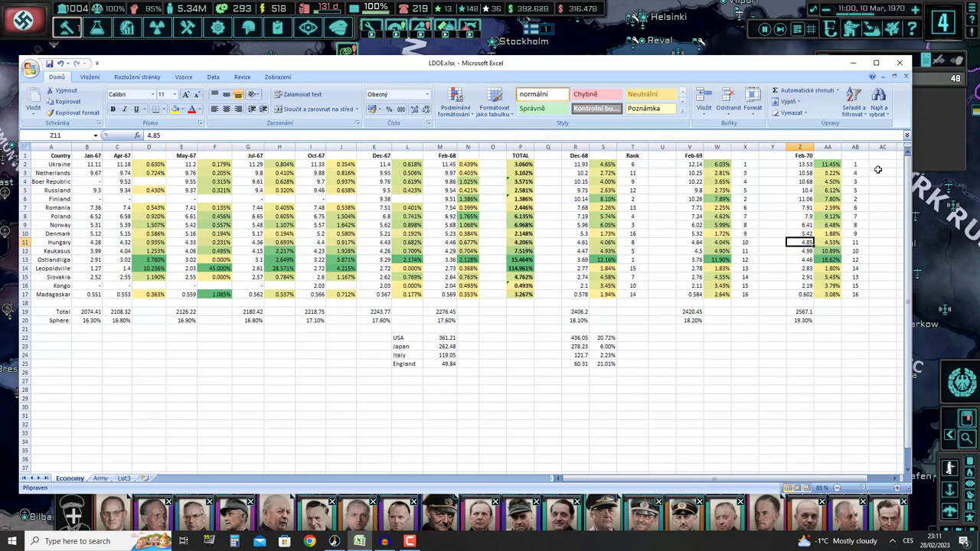
# - Examine the Ukraine row, checking its Feb-68, TOTAL and Feb-70 growth, then its Feb-70 rank and value
pyautogui.moveTo(857, 164); pyautogui.dragTo(61, 163)
pyautogui.click(680, 225)
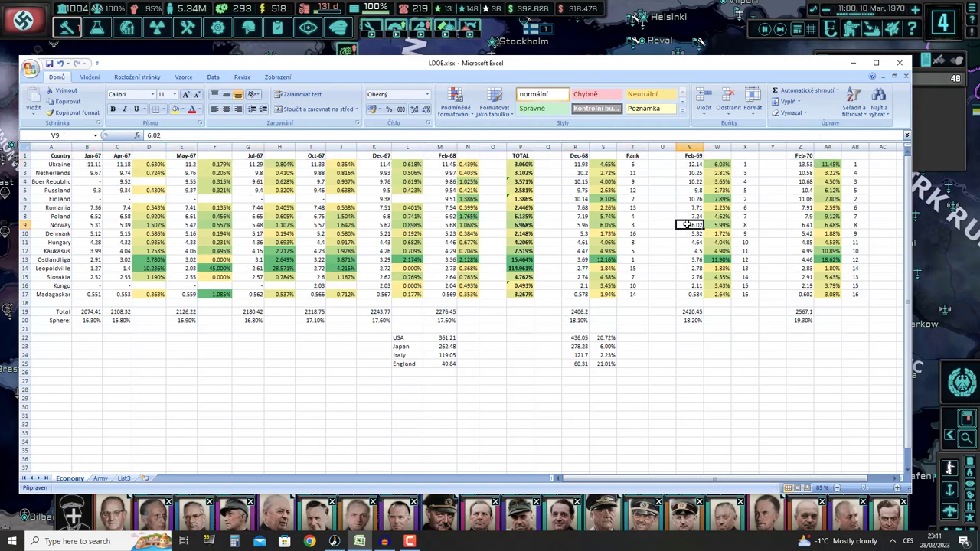
pyautogui.click(835, 165)
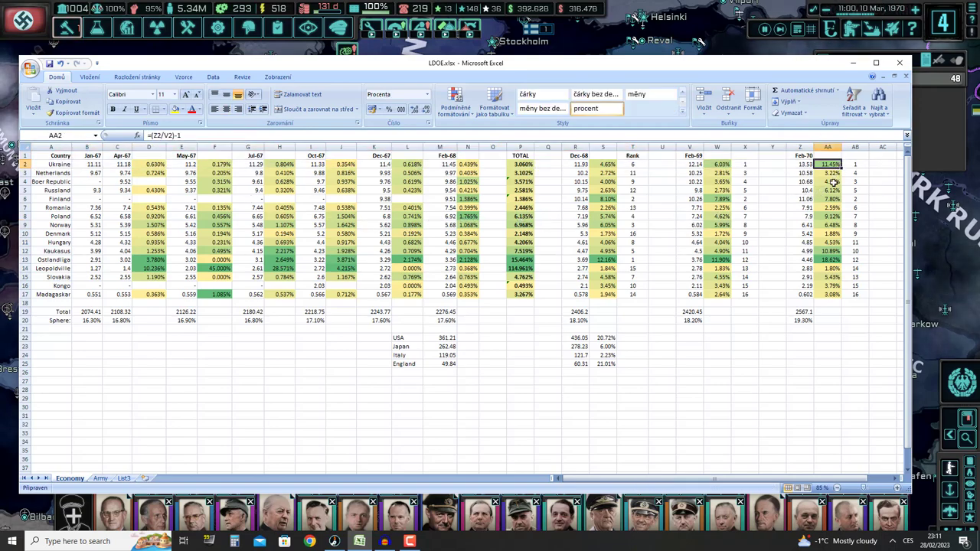
pyautogui.click(476, 165)
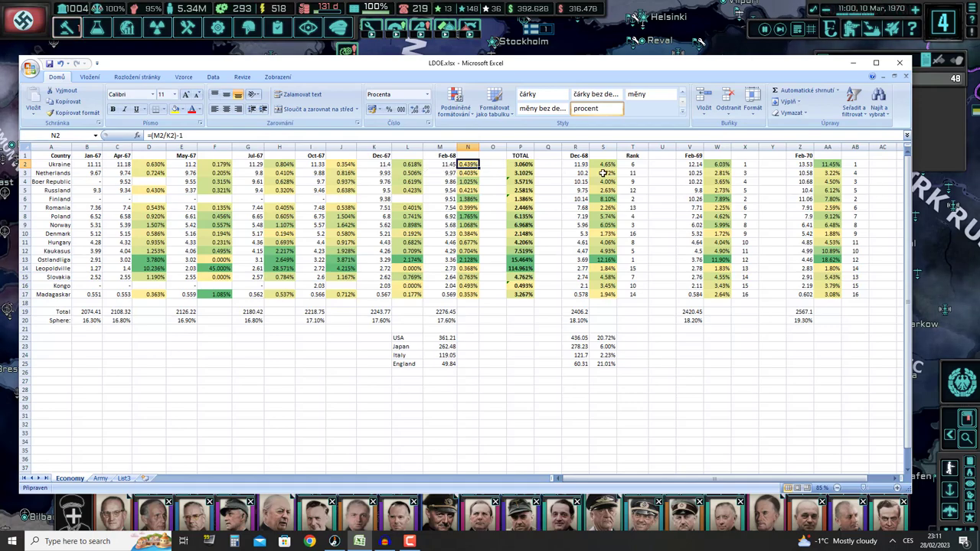
pyautogui.click(526, 164)
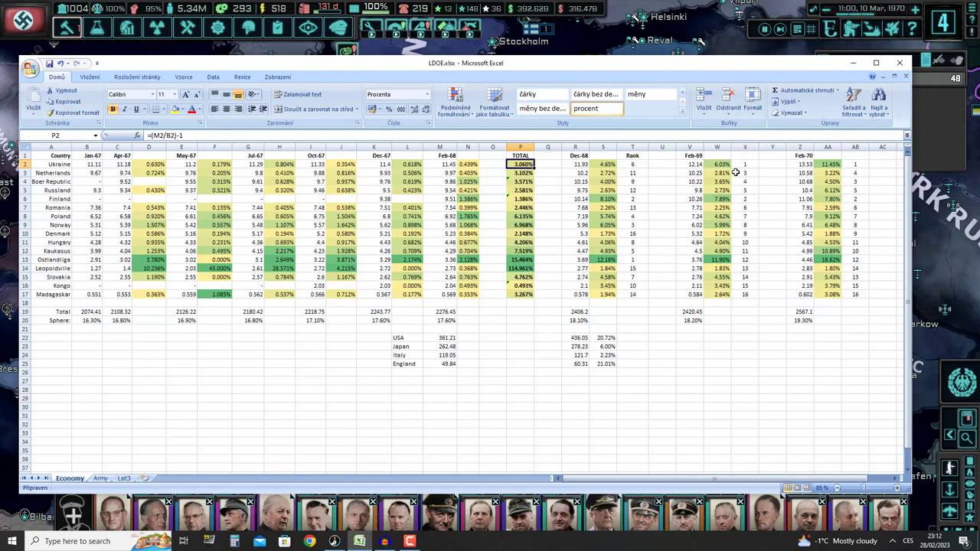
pyautogui.click(856, 165)
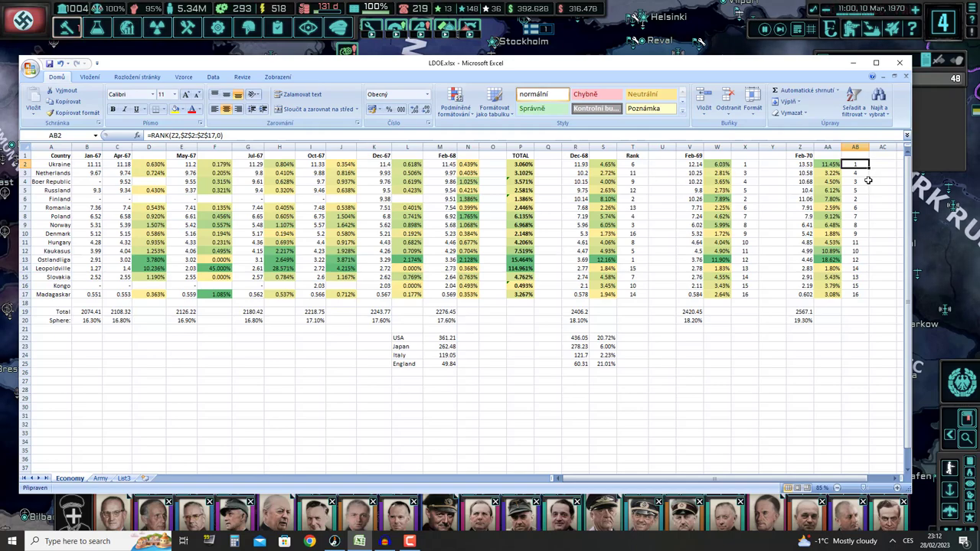
pyautogui.click(798, 164)
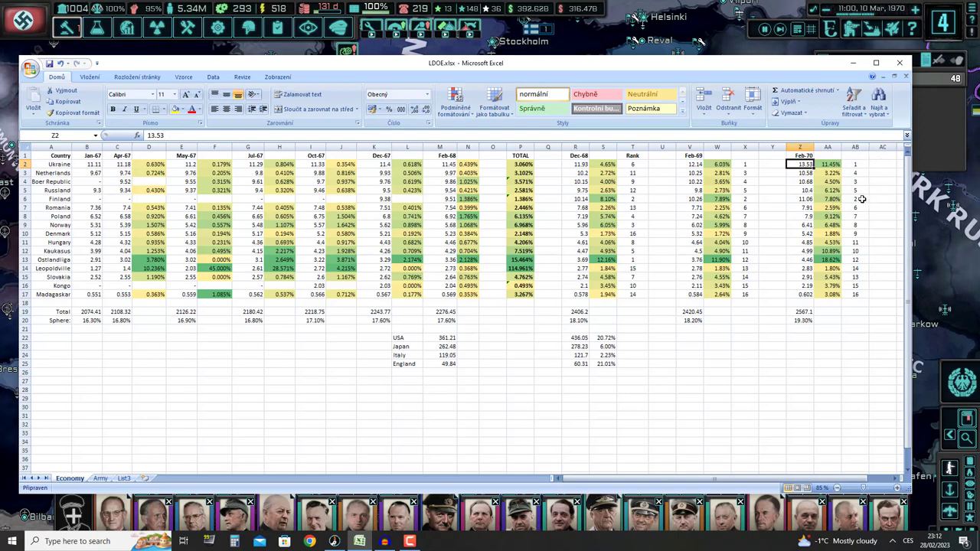
# - Examine the Finland row, comparing its values, growth percentages and ranks from Dec-68 through Feb-70
pyautogui.moveTo(862, 199); pyautogui.dragTo(800, 199)
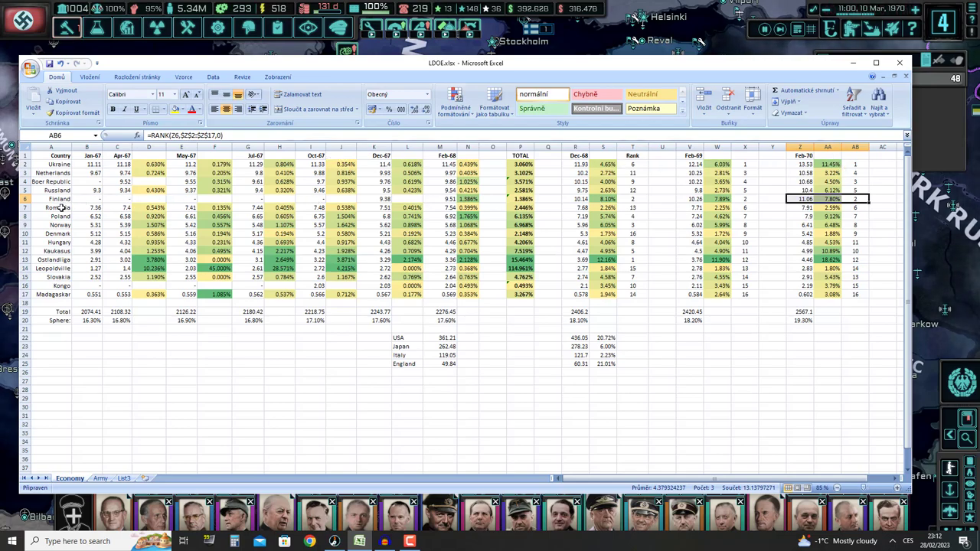
pyautogui.moveTo(50, 199); pyautogui.dragTo(471, 199)
pyautogui.moveTo(551, 195); pyautogui.dragTo(797, 199)
pyautogui.click(792, 198)
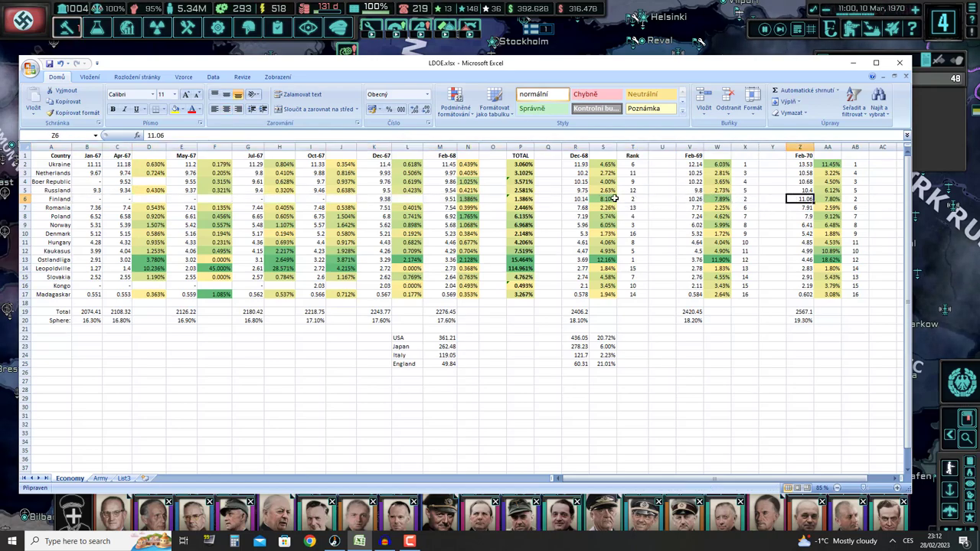
pyautogui.moveTo(833, 199); pyautogui.dragTo(635, 199)
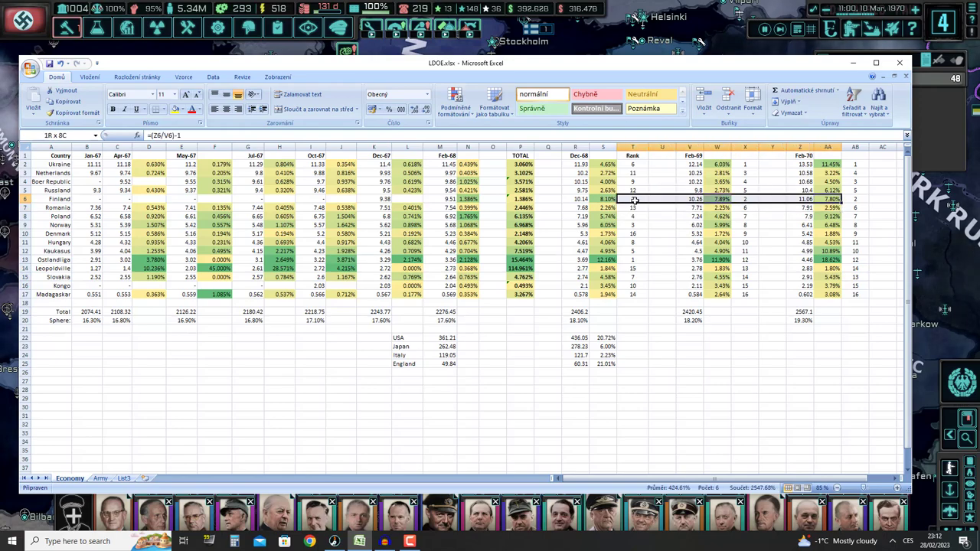
pyautogui.click(832, 199)
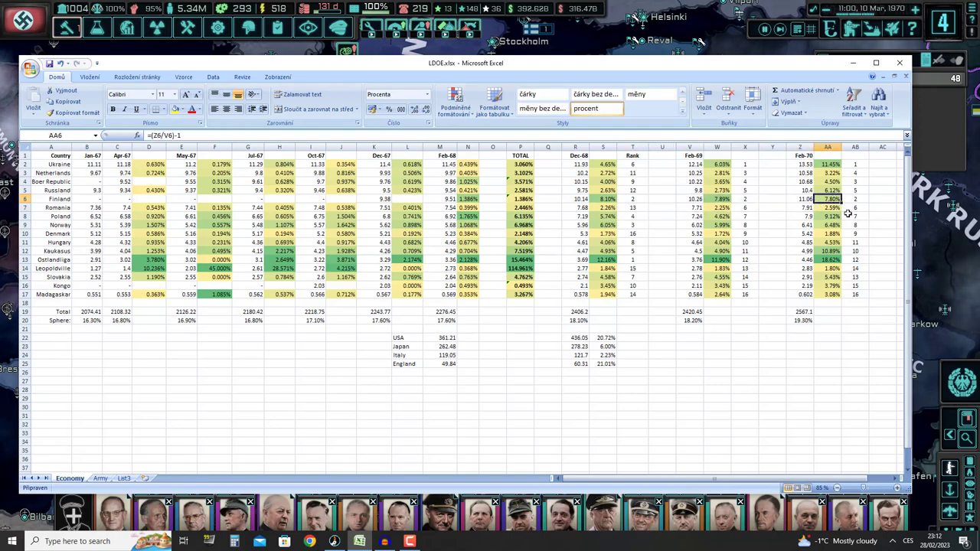
pyautogui.click(802, 200)
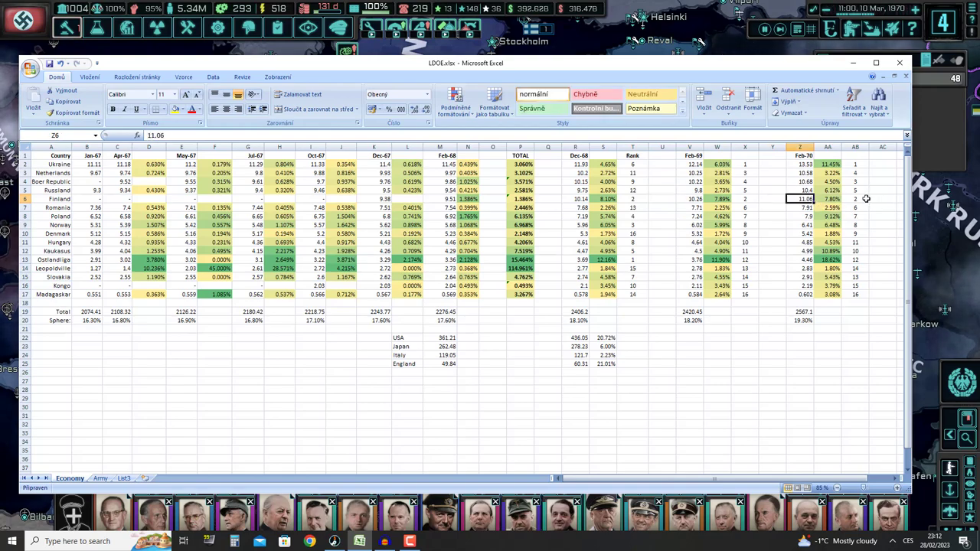
# - Examine the Boer Republic row, comparing its growth and rank for Feb-69 with those for Feb-70
pyautogui.moveTo(866, 178); pyautogui.dragTo(47, 181)
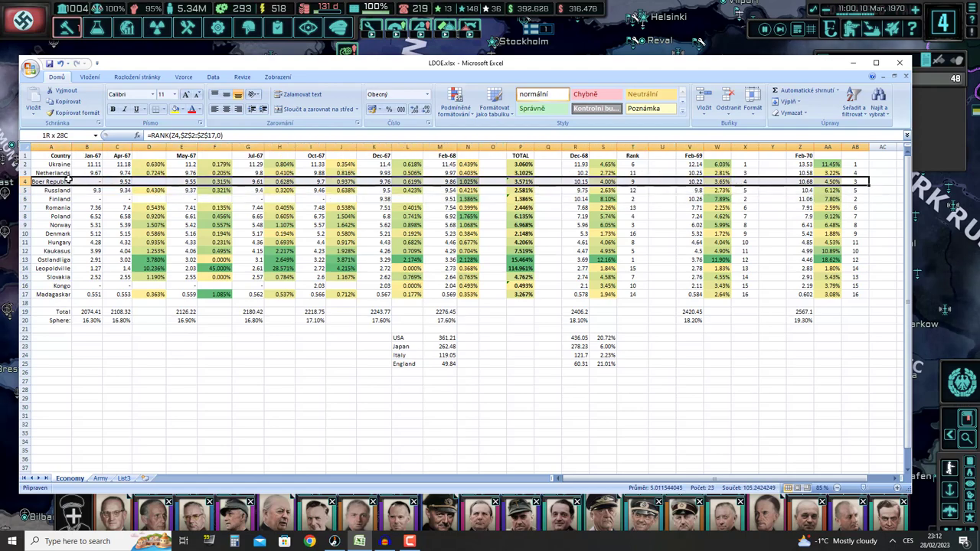
pyautogui.click(760, 202)
pyautogui.moveTo(850, 182); pyautogui.dragTo(710, 177)
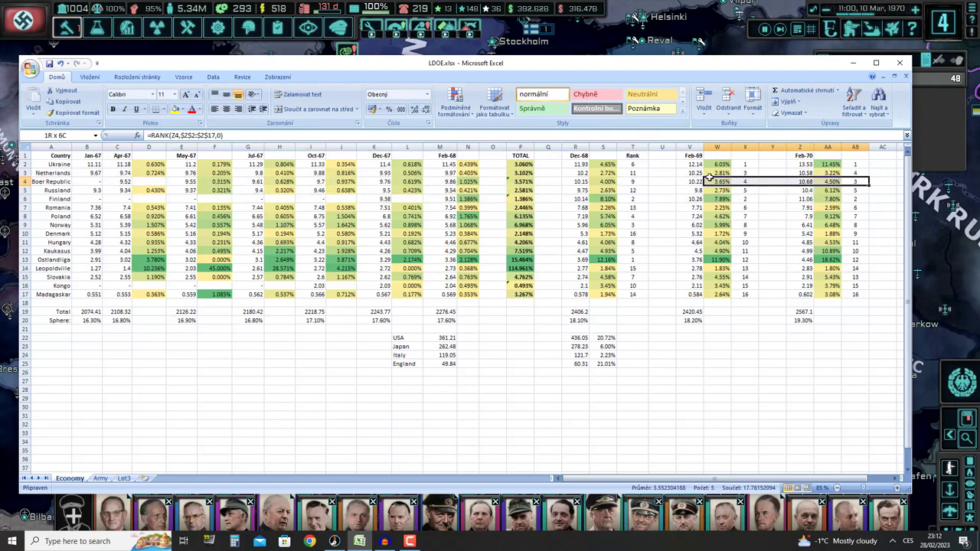
pyautogui.click(710, 178)
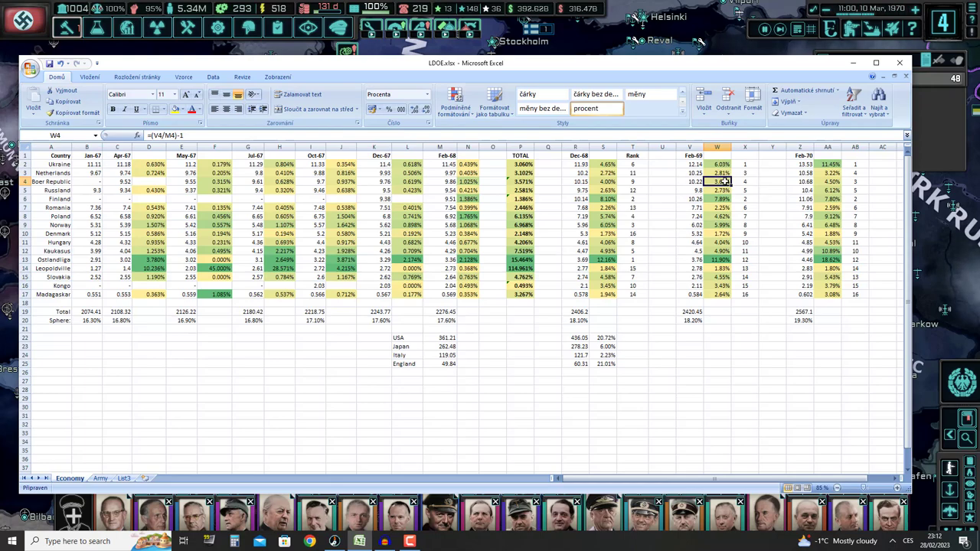
pyautogui.click(746, 181)
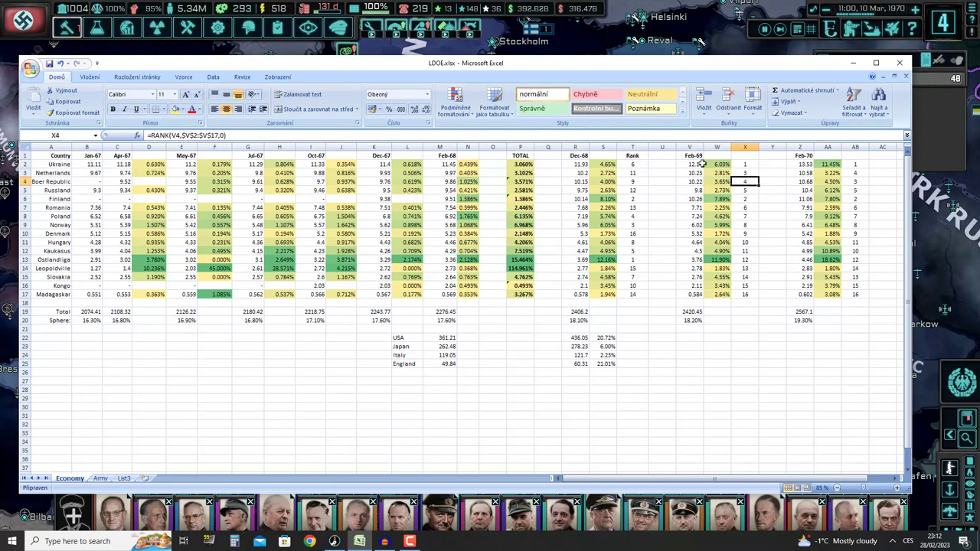
pyautogui.click(845, 183)
pyautogui.keyDown('shift'); pyautogui.click(806, 181); pyautogui.keyUp('shift')
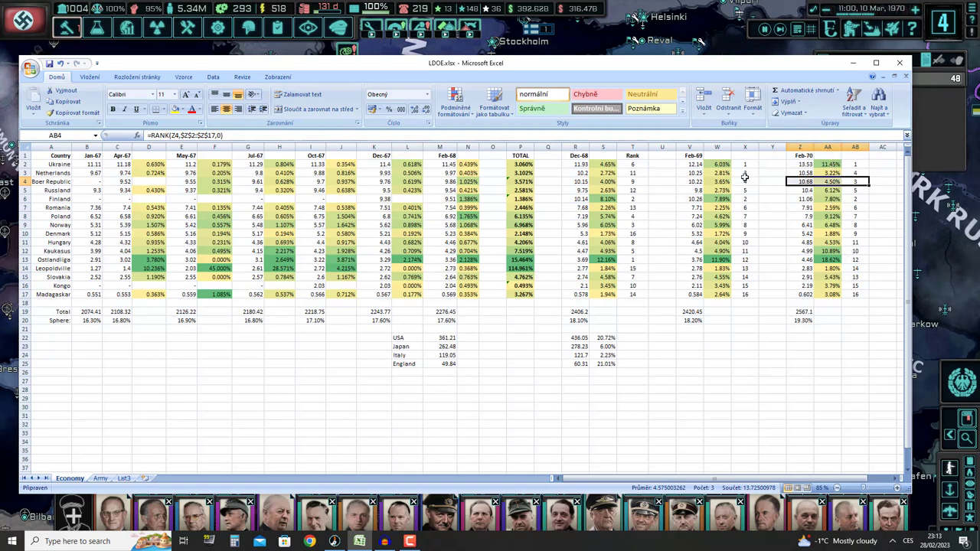
pyautogui.moveTo(852, 178)
pyautogui.mouseDown()
pyautogui.moveTo(829, 184)
pyautogui.moveTo(852, 183)
pyautogui.mouseUp()
pyautogui.click(722, 181)
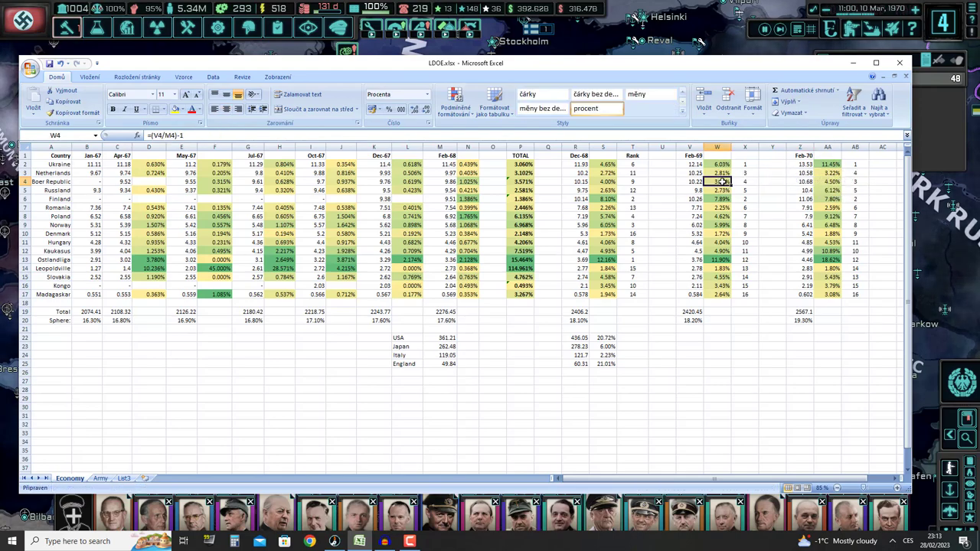
# - Examine the Netherlands row's Feb-70 rank, growth and value
pyautogui.click(856, 173)
pyautogui.moveTo(856, 172); pyautogui.dragTo(772, 173)
pyautogui.click(771, 173)
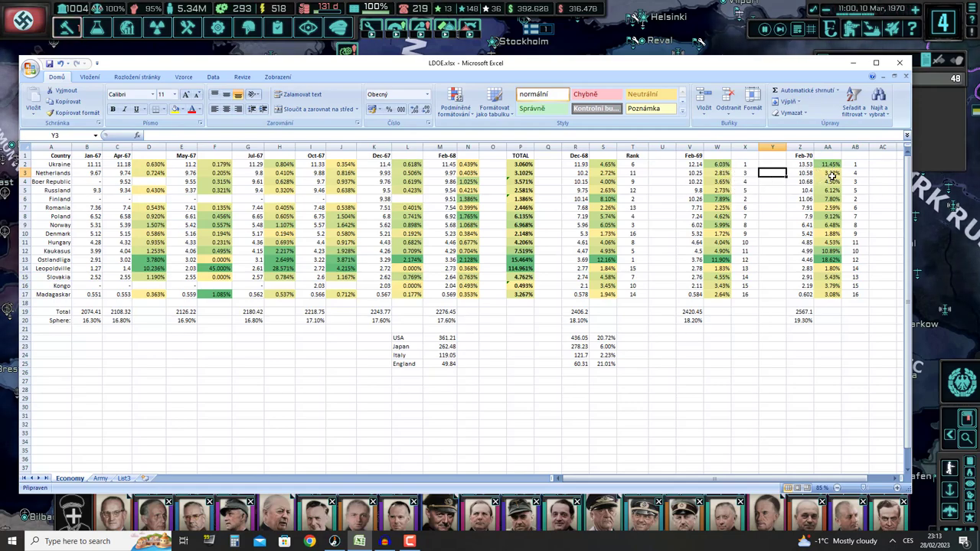
# - Examine the Russland row across all dates, then its Feb-70 value
pyautogui.moveTo(856, 190); pyautogui.dragTo(68, 186)
pyautogui.click(768, 182)
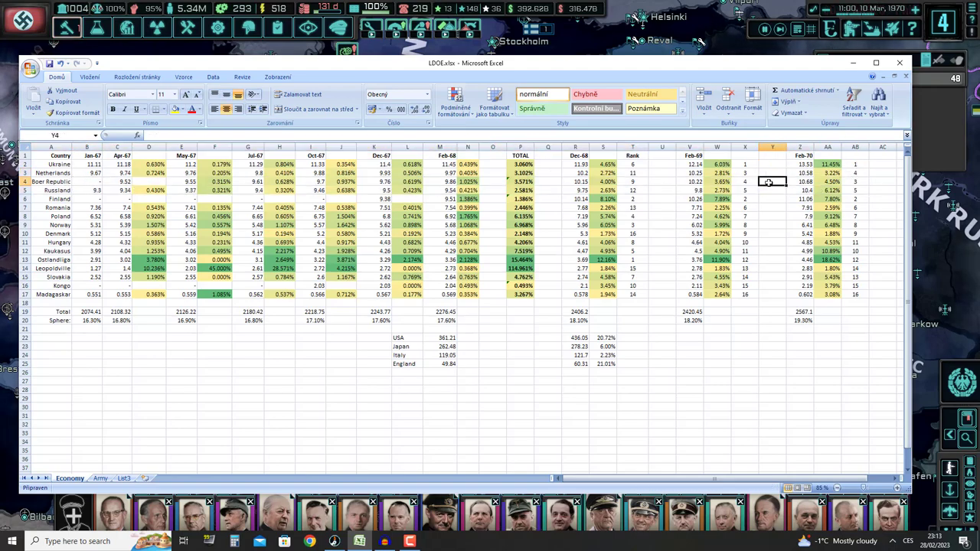
pyautogui.click(811, 190)
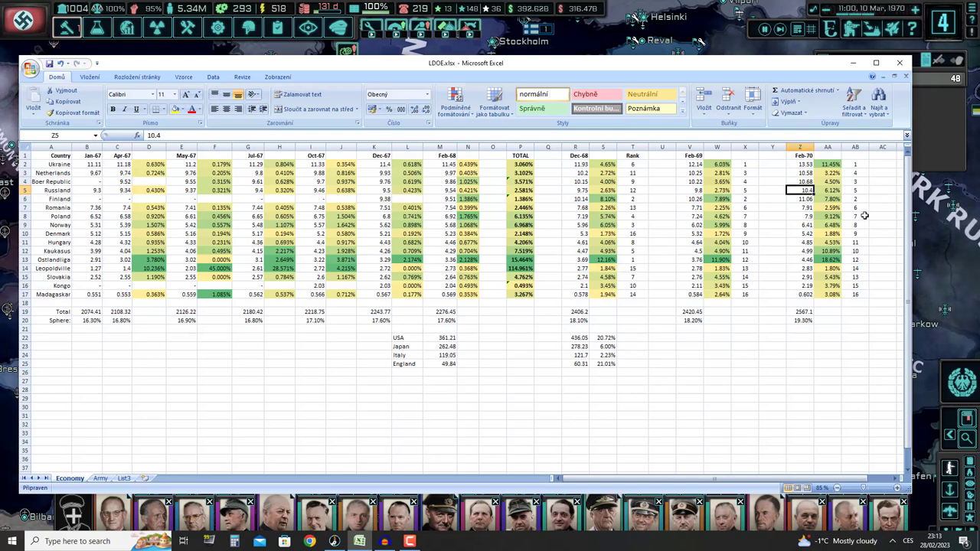
# - Examine the Romania row, comparing its Dec-68 to Feb-70 figures, then the full Poland row
pyautogui.moveTo(864, 209); pyautogui.dragTo(65, 207)
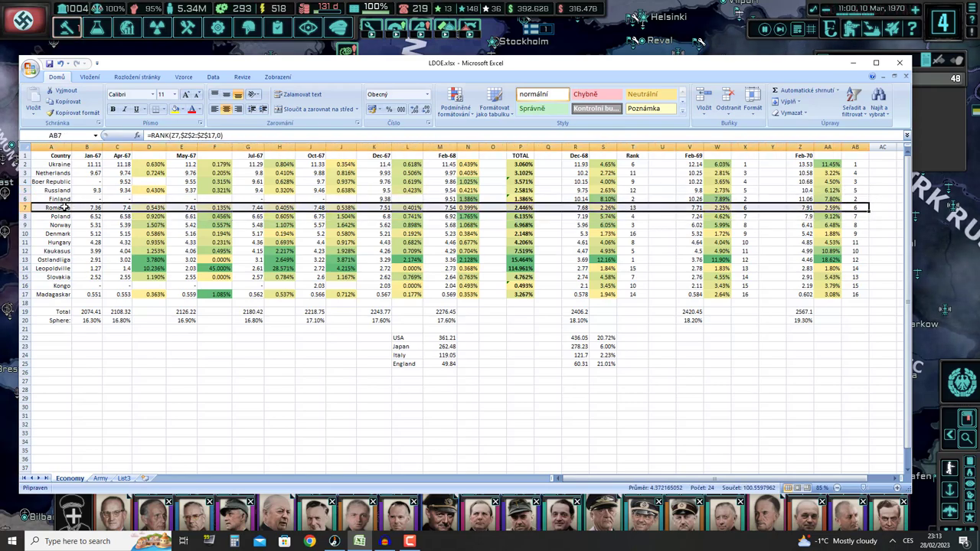
pyautogui.click(790, 224)
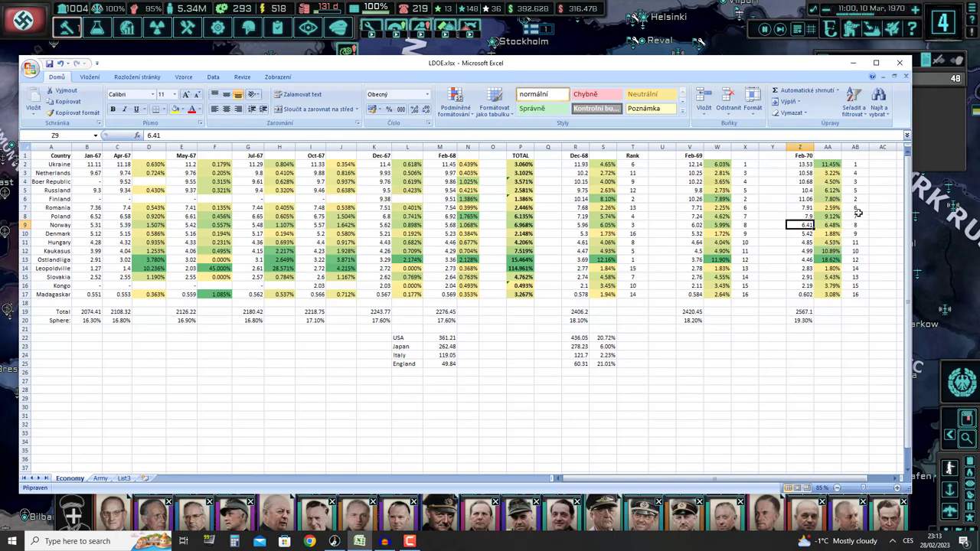
pyautogui.moveTo(859, 211); pyautogui.dragTo(637, 207)
pyautogui.moveTo(867, 218); pyautogui.dragTo(54, 217)
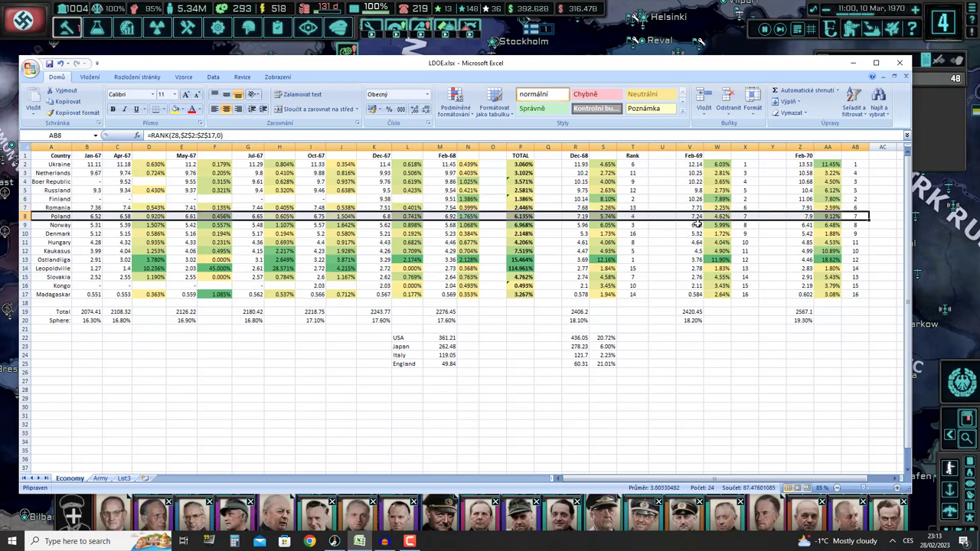
# - Check Norway's Feb-69 rank and Feb-70 growth and rank, then examine the Denmark row and its Feb-69 rank
pyautogui.click(741, 225)
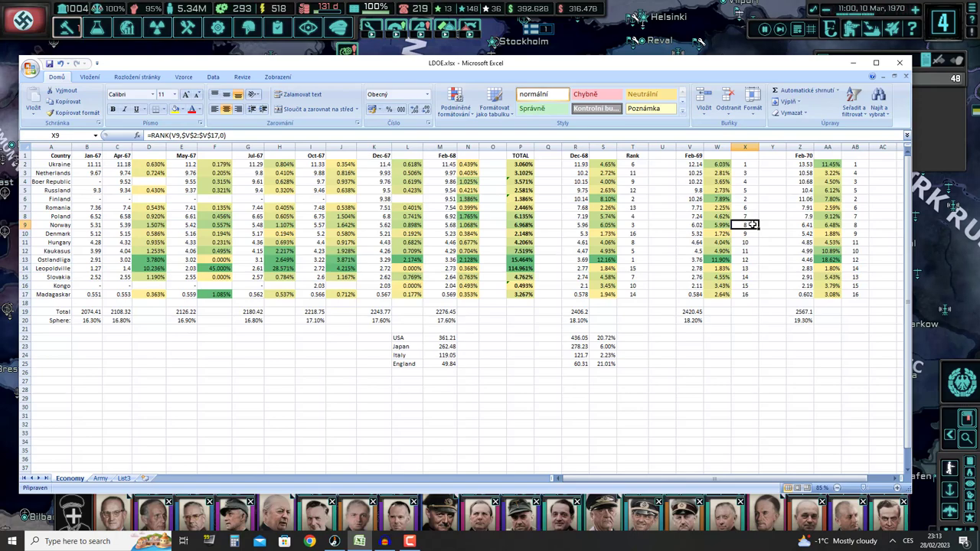
pyautogui.moveTo(856, 225); pyautogui.dragTo(836, 225)
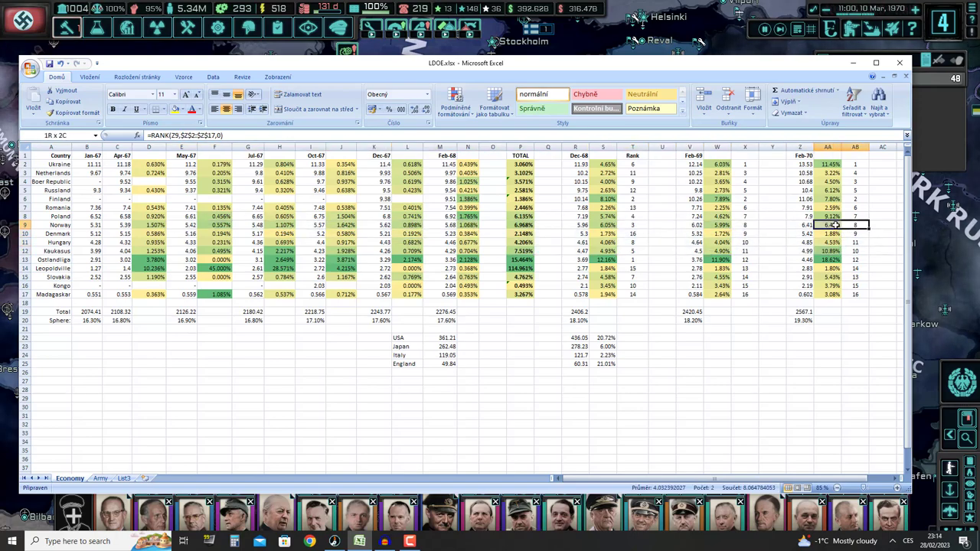
pyautogui.click(835, 242)
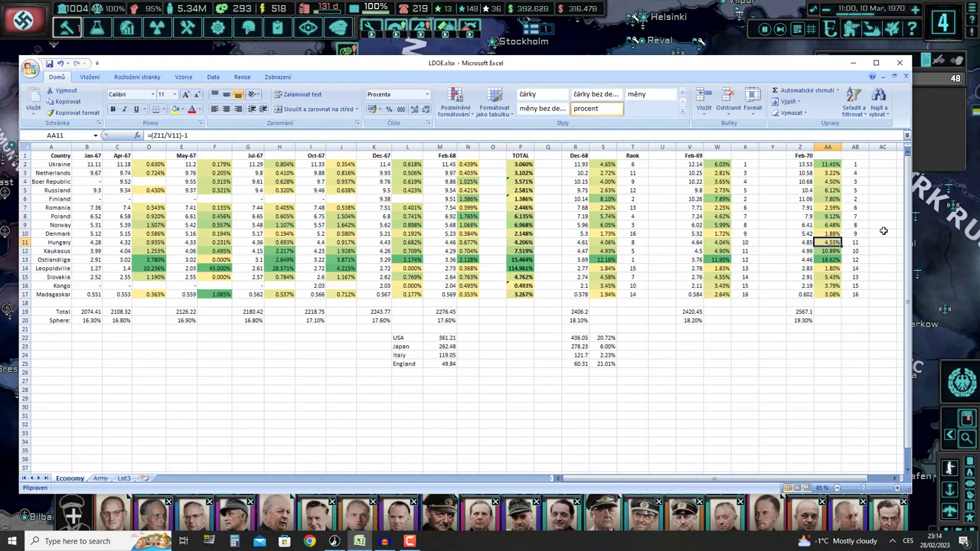
pyautogui.moveTo(856, 233); pyautogui.dragTo(34, 233)
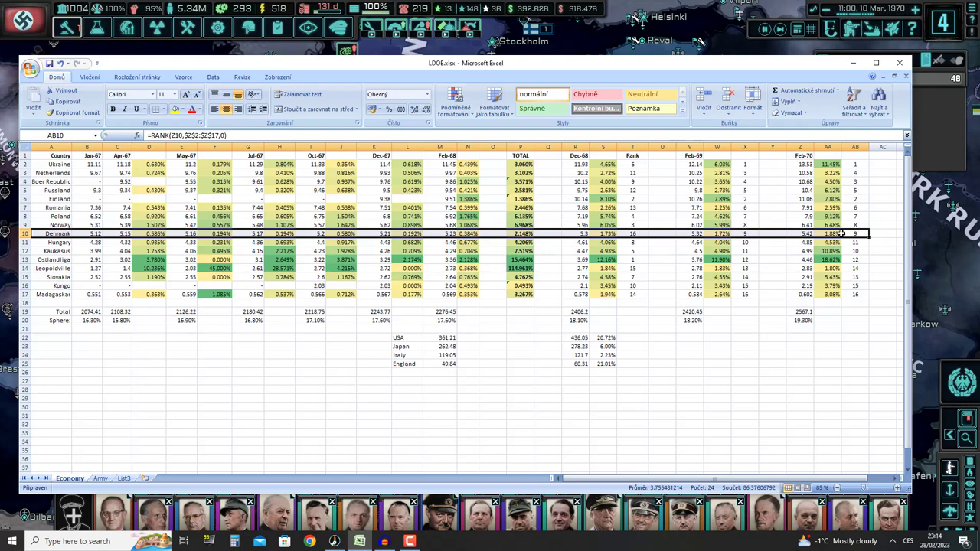
pyautogui.click(736, 233)
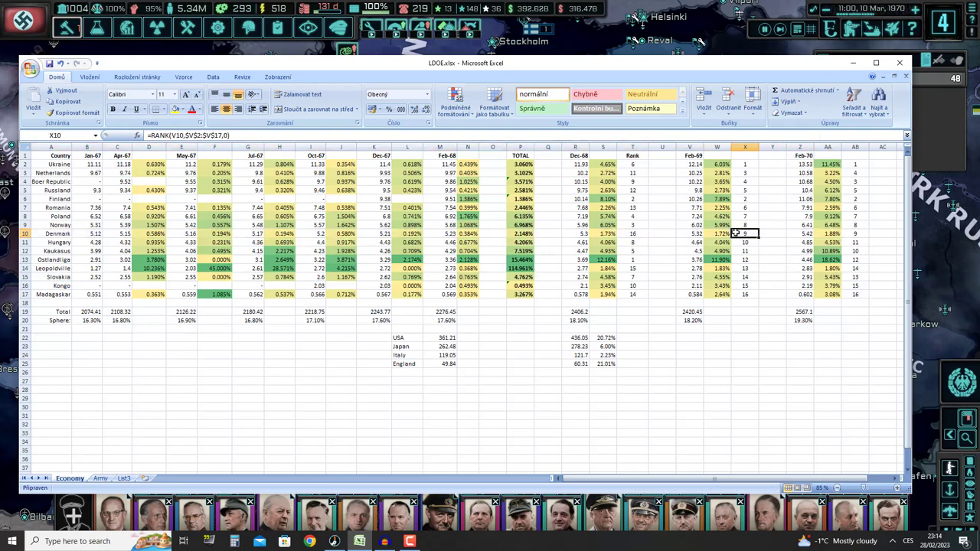
# - Examine the Kaukasus row against the Hungary row, checking Hungary's Feb-70 growth
pyautogui.moveTo(867, 249); pyautogui.dragTo(46, 248)
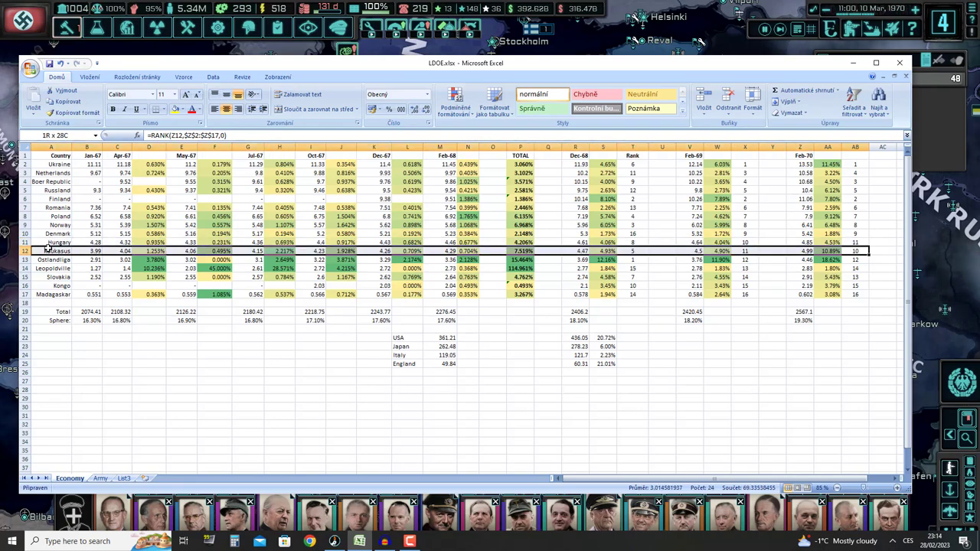
pyautogui.click(805, 261)
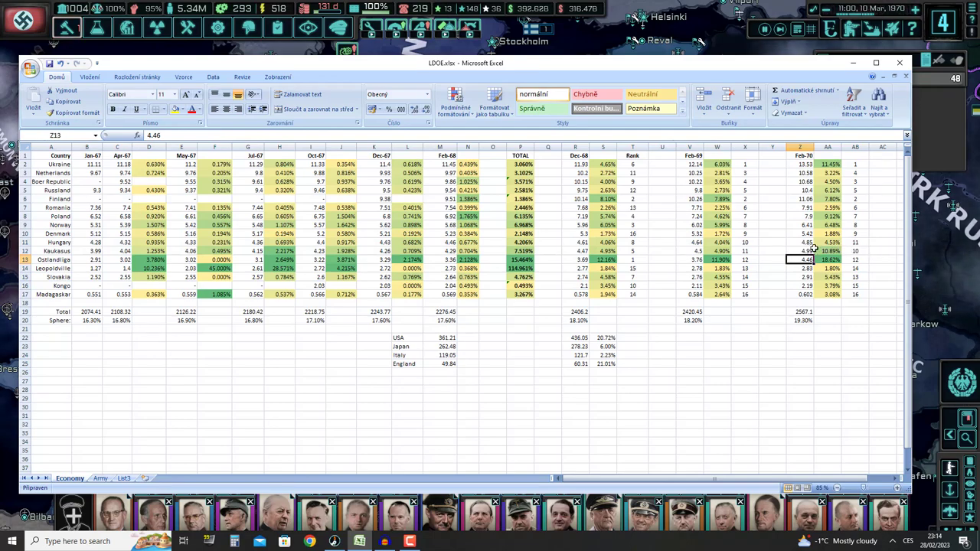
pyautogui.moveTo(858, 242); pyautogui.dragTo(60, 242)
pyautogui.click(839, 243)
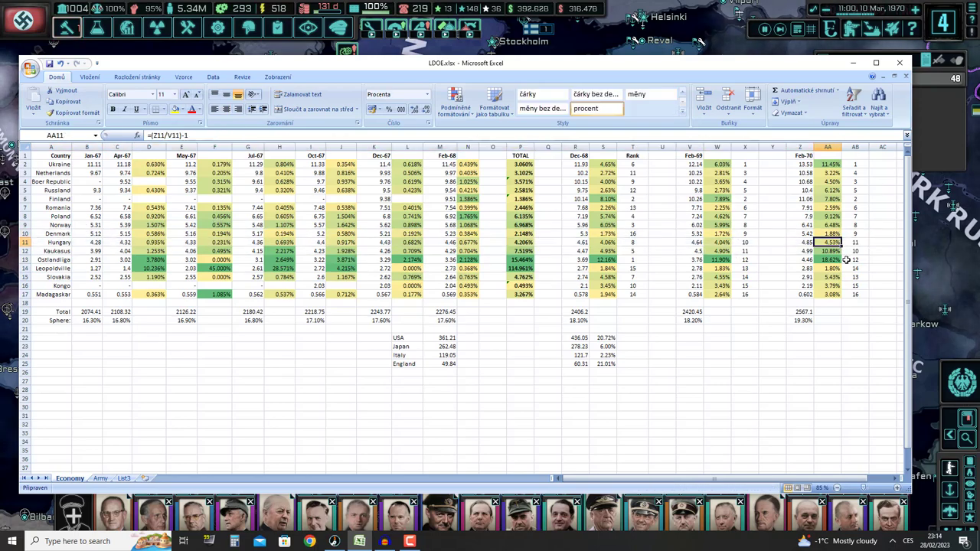
# - Examine the Ostlandliga and Slovakia rows, comparing Slovakia's Feb-69 and Feb-70 values and growth
pyautogui.moveTo(859, 259); pyautogui.dragTo(115, 261)
pyautogui.moveTo(874, 276); pyautogui.dragTo(60, 276)
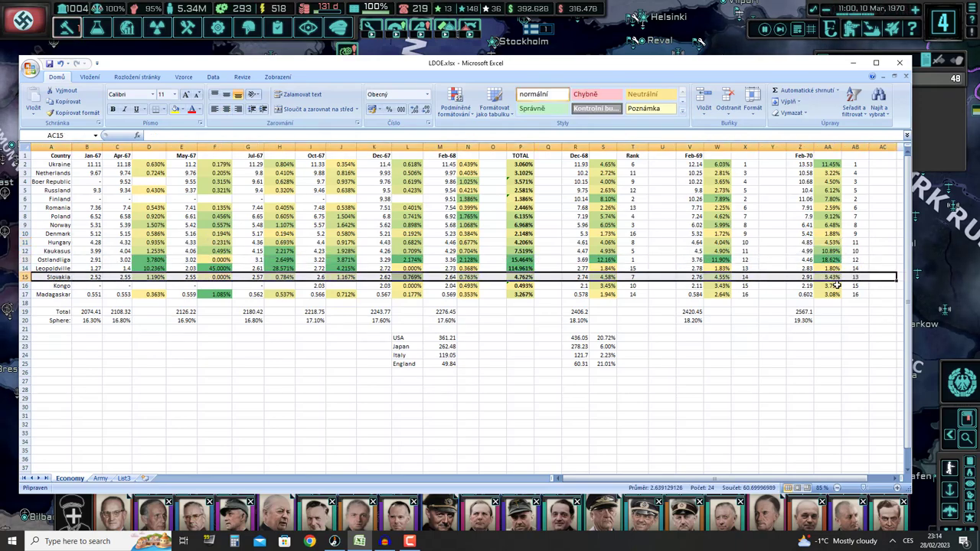
pyautogui.moveTo(836, 277); pyautogui.dragTo(681, 277)
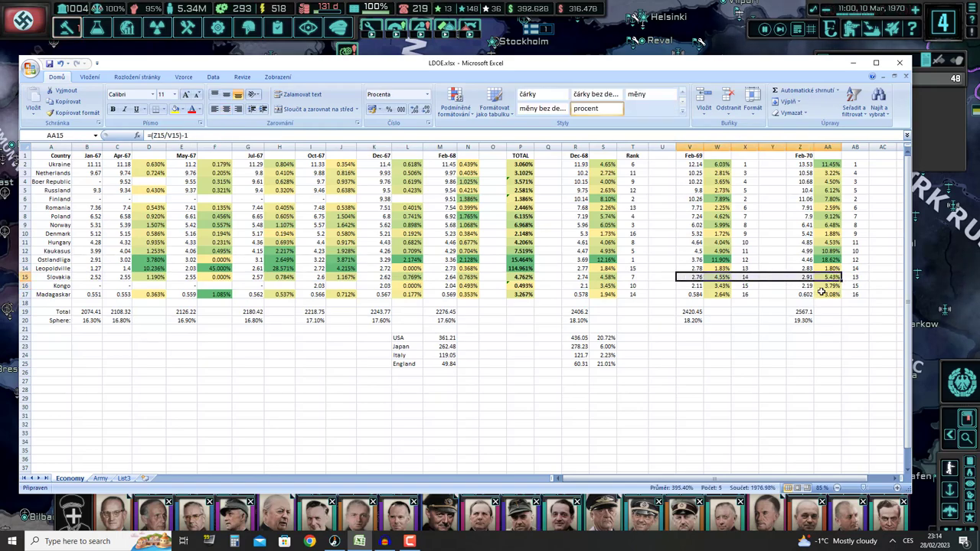
# - Examine the Leopoldville row across all dates, then its Feb-69 rank
pyautogui.moveTo(856, 268); pyautogui.dragTo(50, 261)
pyautogui.click(49, 260)
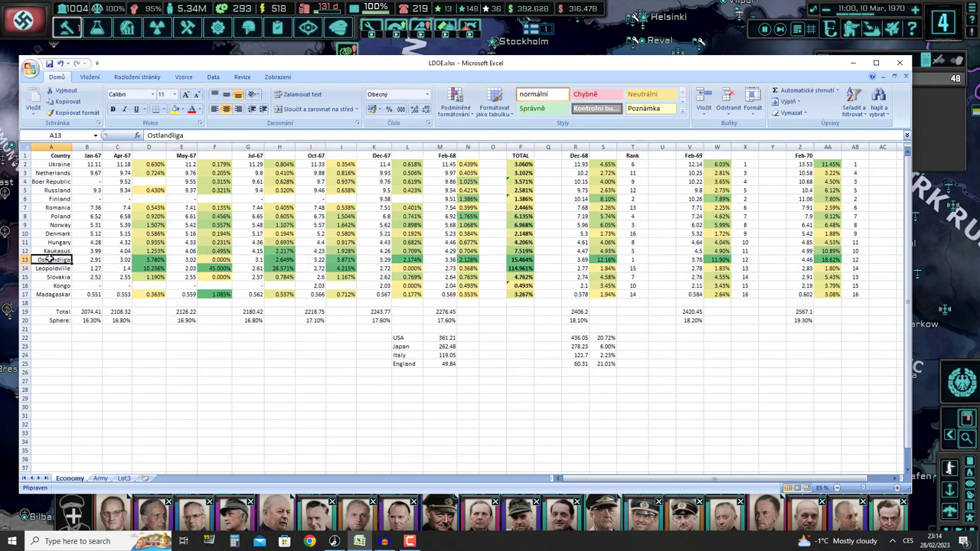
pyautogui.moveTo(48, 268); pyautogui.dragTo(770, 278)
pyautogui.click(673, 268)
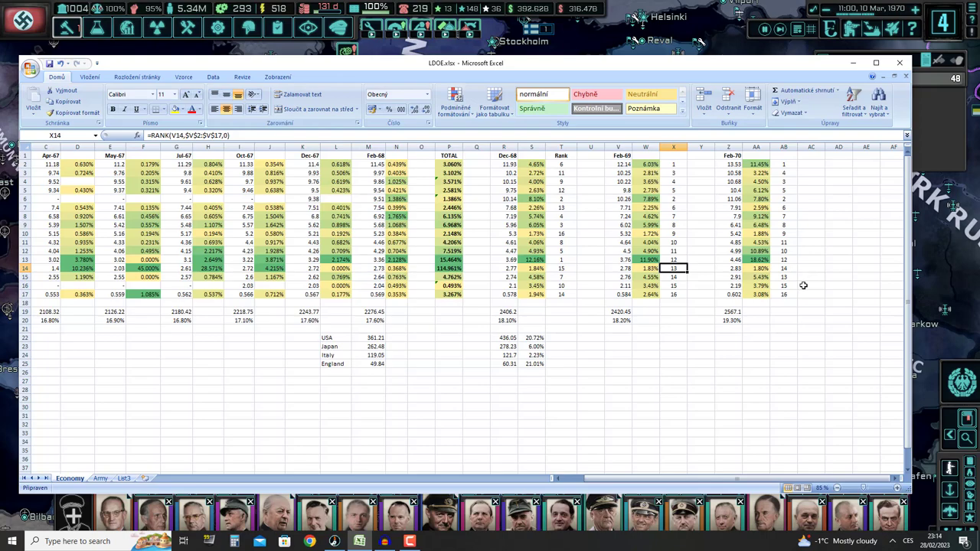
# - Examine the Kongo and Madagaskar rows, comparing Madagaskar's Feb-69 growth with its Feb-70 growth and rank
pyautogui.moveTo(785, 287); pyautogui.dragTo(39, 295)
pyautogui.click(755, 338)
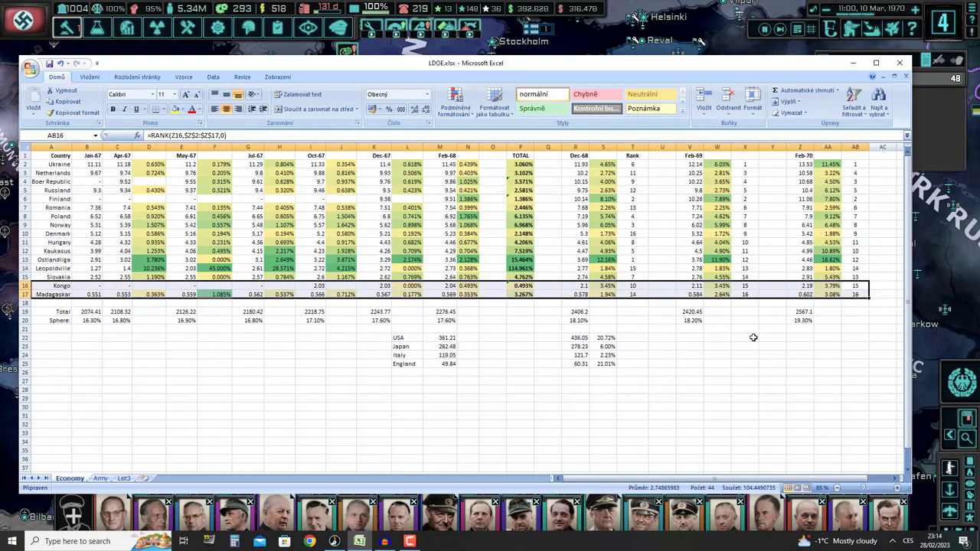
pyautogui.moveTo(697, 296); pyautogui.dragTo(833, 299)
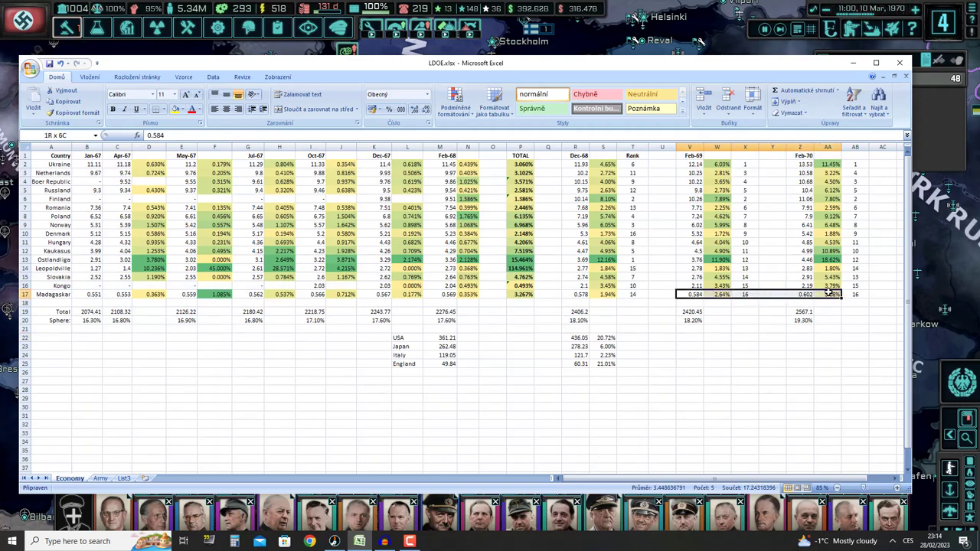
pyautogui.click(738, 296)
pyautogui.click(719, 296)
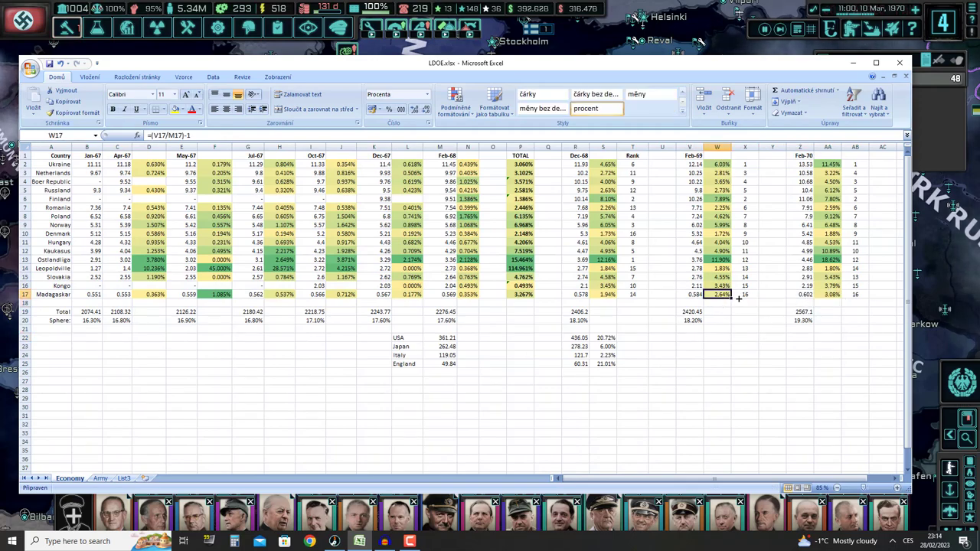
pyautogui.click(830, 296)
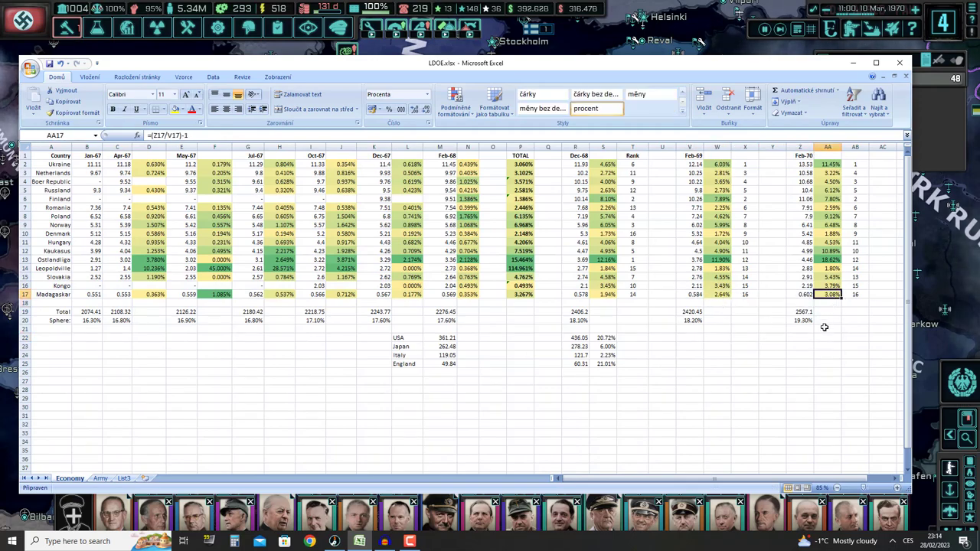
pyautogui.click(850, 298)
pyautogui.press('Up')
pyautogui.press('Up')
pyautogui.press('Up')
pyautogui.press('Up')
pyautogui.press('Up')
pyautogui.press('Up')
pyautogui.press('Up')
pyautogui.press('Up')
pyautogui.press('Up')
pyautogui.press('Up')
pyautogui.press('Up')
pyautogui.press('Up')
pyautogui.press('Up')
pyautogui.press('Up')
pyautogui.press('Up')
pyautogui.press('Up')
pyautogui.press('Down')
pyautogui.press('Left')
pyautogui.press('Left')
pyautogui.press('Left')
pyautogui.press('Left')
pyautogui.press('Left')
pyautogui.press('Left')
pyautogui.press('Left')
pyautogui.press('Left')
pyautogui.press('Left')
pyautogui.press('Left')
pyautogui.press('Left')
pyautogui.press('Left')
pyautogui.press('Left')
pyautogui.press('Left')
pyautogui.press('Left')
pyautogui.press('Left')
pyautogui.press('Left')
pyautogui.press('Left')
pyautogui.press('Left')
pyautogui.press('Left')
pyautogui.press('Left')
pyautogui.press('Down')
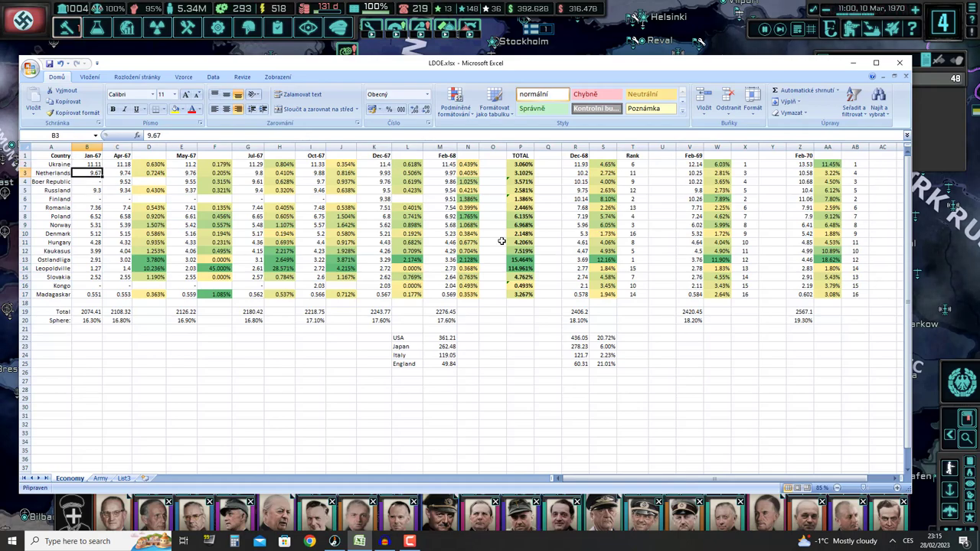
# - Examine the Netherlands row from Jan-67 through Feb-70, including its growth percentages and ranks
pyautogui.press('Left')
pyautogui.press('Right')
pyautogui.press('Right')
pyautogui.press('Right')
pyautogui.press('Right')
pyautogui.press('Right')
pyautogui.press('Right')
pyautogui.press('Right')
pyautogui.press('Right')
pyautogui.press('Right')
pyautogui.press('Right')
pyautogui.press('Right')
pyautogui.press('Right')
pyautogui.press('Right')
pyautogui.press('Right')
pyautogui.press('Right')
pyautogui.press('Right')
pyautogui.press('Right')
pyautogui.press('Right')
pyautogui.press('Right')
pyautogui.press('Right')
# - Examine the Boer Republic row in both directions across all dates, growth percentages and ranks
pyautogui.press('Down')
pyautogui.press('Left')
pyautogui.press('Left')
pyautogui.press('Left')
pyautogui.press('Left')
pyautogui.press('Left')
pyautogui.press('Left')
pyautogui.press('Left')
pyautogui.press('Left')
pyautogui.press('Left')
pyautogui.press('Left')
pyautogui.press('Left')
pyautogui.press('Left')
pyautogui.press('Left')
pyautogui.press('Left')
pyautogui.press('Left')
pyautogui.press('Left')
pyautogui.press('Left')
pyautogui.press('Left')
pyautogui.press('Left')
pyautogui.press('Left')
pyautogui.press('Left')
pyautogui.press('Right')
pyautogui.press('Right')
pyautogui.press('Right')
pyautogui.press('Right')
pyautogui.press('Right')
pyautogui.press('Right')
pyautogui.press('Right')
pyautogui.press('Right')
pyautogui.press('Right')
pyautogui.press('Right')
pyautogui.press('Right')
pyautogui.press('Right')
pyautogui.press('Right')
pyautogui.press('Right')
pyautogui.press('Right')
pyautogui.press('Right')
pyautogui.press('Right')
pyautogui.press('Right')
pyautogui.press('Right')
pyautogui.press('Right')
pyautogui.press('Right')
pyautogui.press('Right')
# - Examine the Russland row in both directions, following its values and growth up to the Feb-70 rank
pyautogui.press('Down')
pyautogui.press('Left')
pyautogui.press('Left')
pyautogui.press('Left')
pyautogui.press('Left')
pyautogui.press('Left')
pyautogui.press('Left')
pyautogui.press('Left')
pyautogui.press('Left')
pyautogui.press('Left')
pyautogui.press('Left')
pyautogui.press('Left')
pyautogui.press('Left')
pyautogui.press('Left')
pyautogui.press('Left')
pyautogui.press('Left')
pyautogui.press('Left')
pyautogui.press('Left')
pyautogui.press('Left')
pyautogui.press('Left')
pyautogui.press('Left')
pyautogui.press('Left')
pyautogui.press('Left')
pyautogui.press('Left')
pyautogui.press('Right')
pyautogui.press('Right')
pyautogui.press('Right')
pyautogui.press('Right')
pyautogui.press('Right')
pyautogui.press('Right')
pyautogui.press('Right')
pyautogui.press('Right')
pyautogui.press('Right')
pyautogui.press('Right')
pyautogui.press('Right')
pyautogui.press('Right')
pyautogui.press('Right')
pyautogui.press('Right')
pyautogui.press('Right')
pyautogui.press('Right')
pyautogui.press('Right')
pyautogui.press('Right')
pyautogui.press('Right')
pyautogui.press('Right')
pyautogui.press('Right')
# - Review the Feb-70 ranks one country at a time, from Finland down to Kaukasus
pyautogui.press('Down')
pyautogui.press('Right')
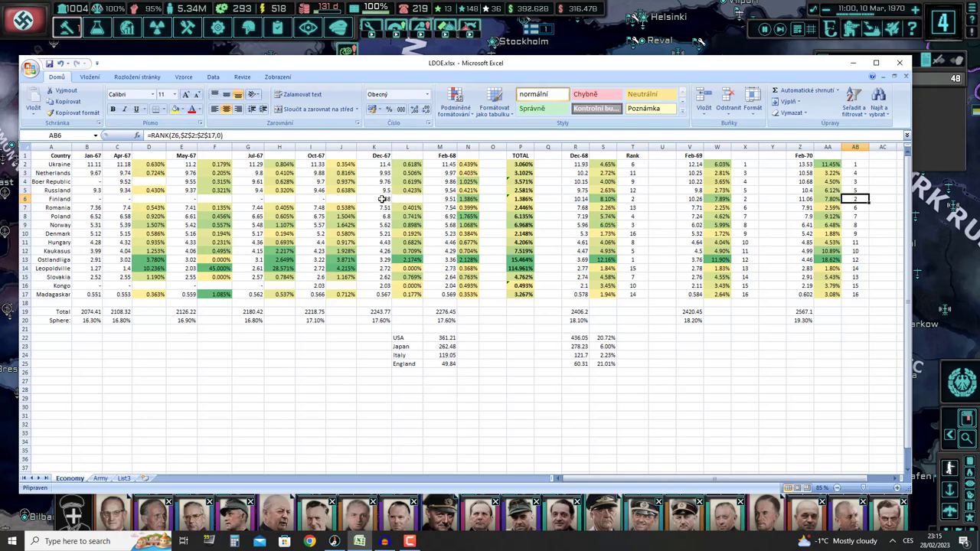
pyautogui.press('Down')
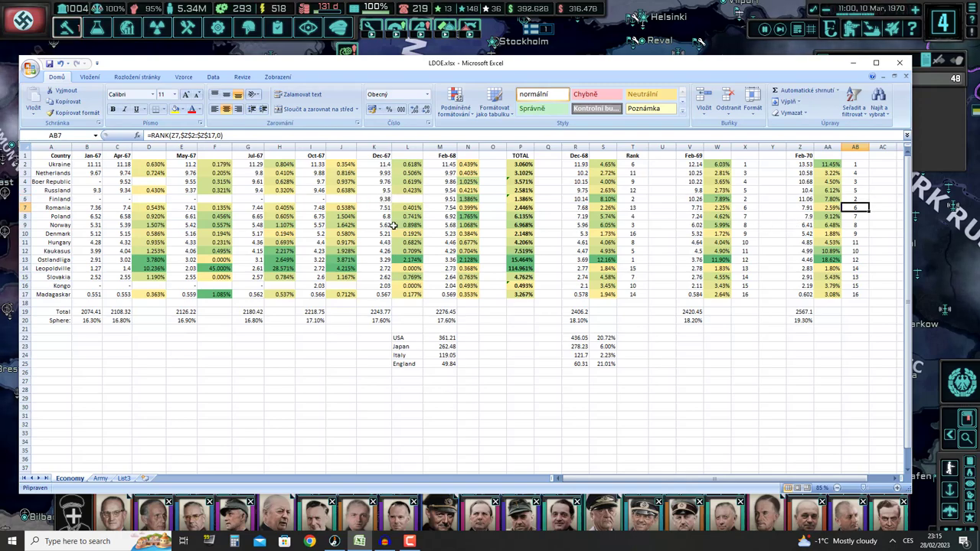
pyautogui.press('Down')
pyautogui.press('Down')
pyautogui.press('Down')
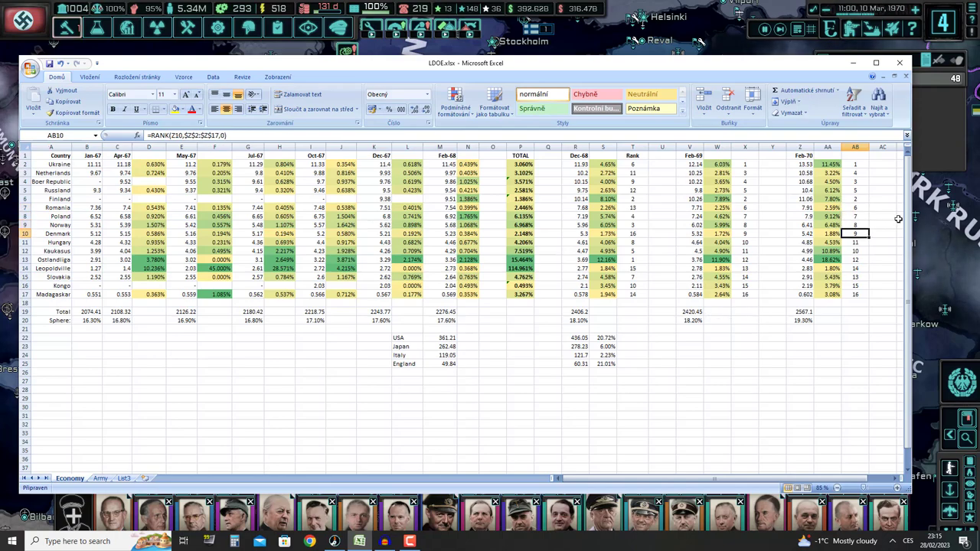
pyautogui.press('Down')
pyautogui.press('Down')
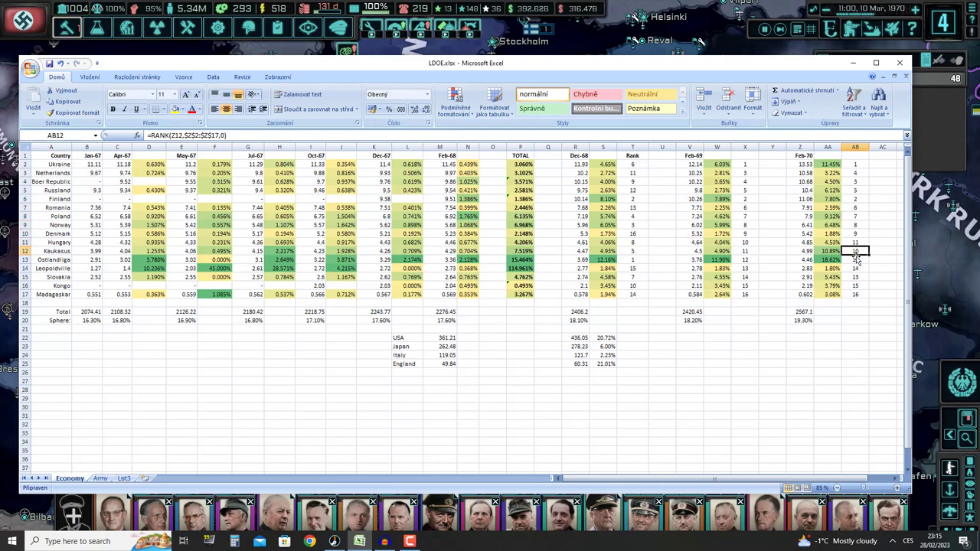
# - Examine the Kaukasus row from its Feb-70 rank back through the earlier dates' values and growth percentages
pyautogui.press('Left')
pyautogui.press('Left')
pyautogui.press('Left')
pyautogui.press('Left')
pyautogui.press('Left')
pyautogui.press('Left')
pyautogui.press('Left')
pyautogui.press('Left')
pyautogui.press('Left')
pyautogui.press('Left')
pyautogui.press('Left')
pyautogui.press('Left')
pyautogui.press('Left')
pyautogui.press('Left')
pyautogui.press('Left')
pyautogui.press('Left')
pyautogui.press('Left')
pyautogui.press('Left')
pyautogui.press('Left')
pyautogui.press('Left')
pyautogui.press('Left')
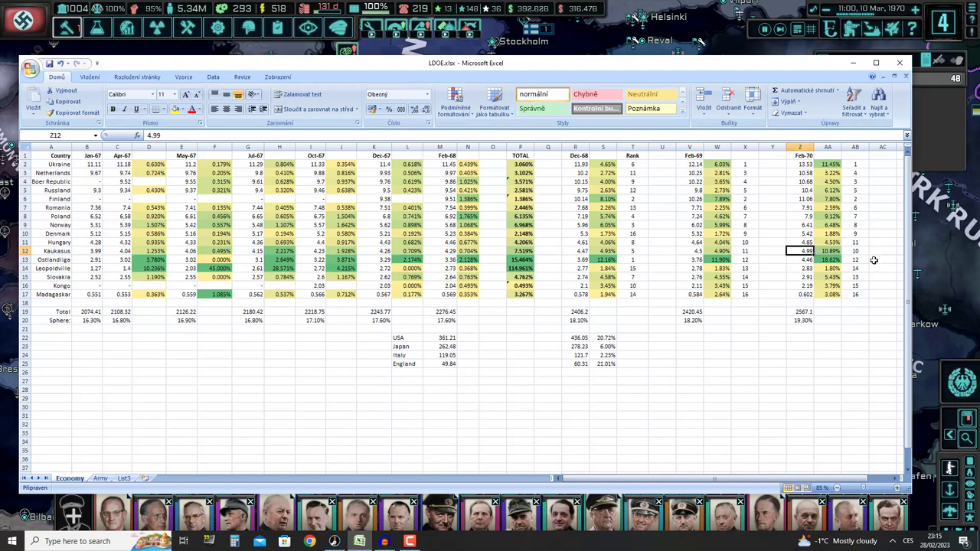
pyautogui.press('Right')
pyautogui.press('Right')
pyautogui.press('Right')
pyautogui.press('Right')
pyautogui.press('Right')
pyautogui.press('Right')
pyautogui.press('Right')
pyautogui.press('Right')
pyautogui.press('Right')
pyautogui.press('Right')
pyautogui.press('Right')
pyautogui.press('Right')
pyautogui.press('Right')
pyautogui.press('Right')
pyautogui.press('Right')
pyautogui.press('Right')
pyautogui.press('Right')
pyautogui.press('Right')
pyautogui.press('Right')
pyautogui.press('Right')
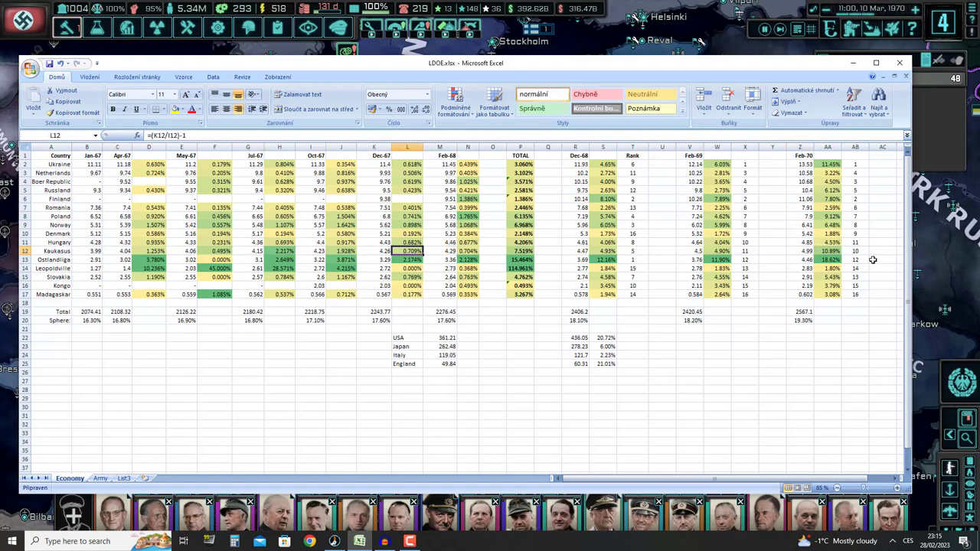
# - Review the Feb-70 ranks one country at a time, from Ostlandliga down to Madagaskar
pyautogui.press('Up')
pyautogui.press('Down')
pyautogui.press('Down')
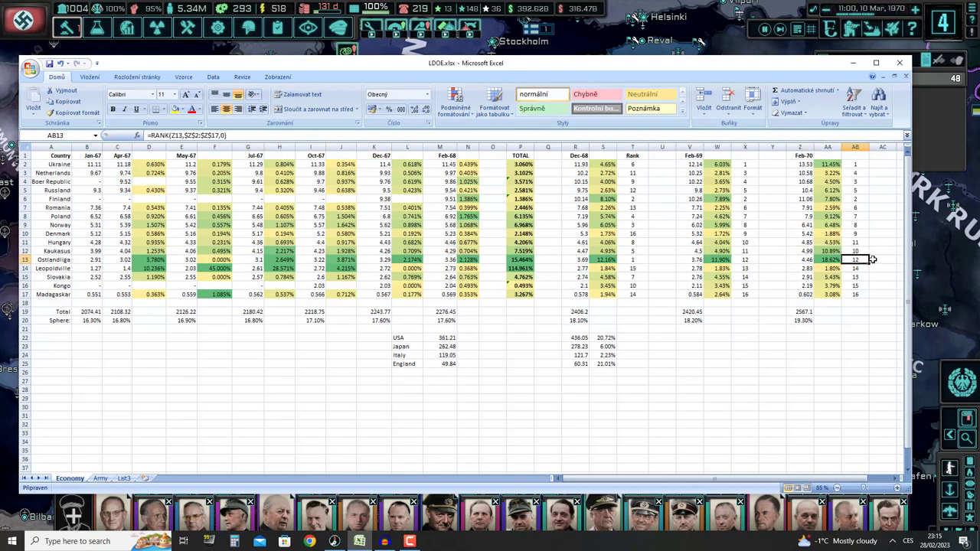
pyautogui.press('Down')
pyautogui.press('Down')
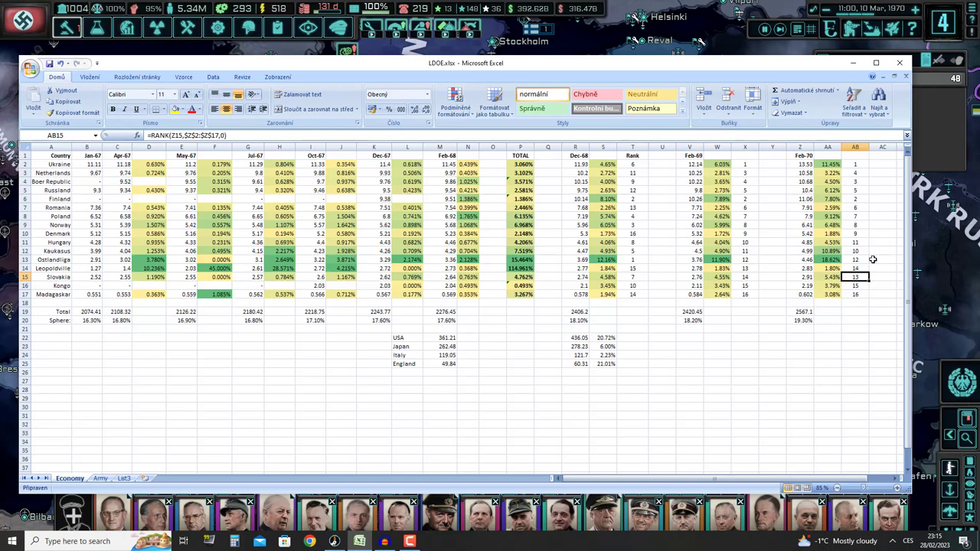
pyautogui.press('Up')
pyautogui.press('Down')
pyautogui.press('Down')
pyautogui.press('Down')
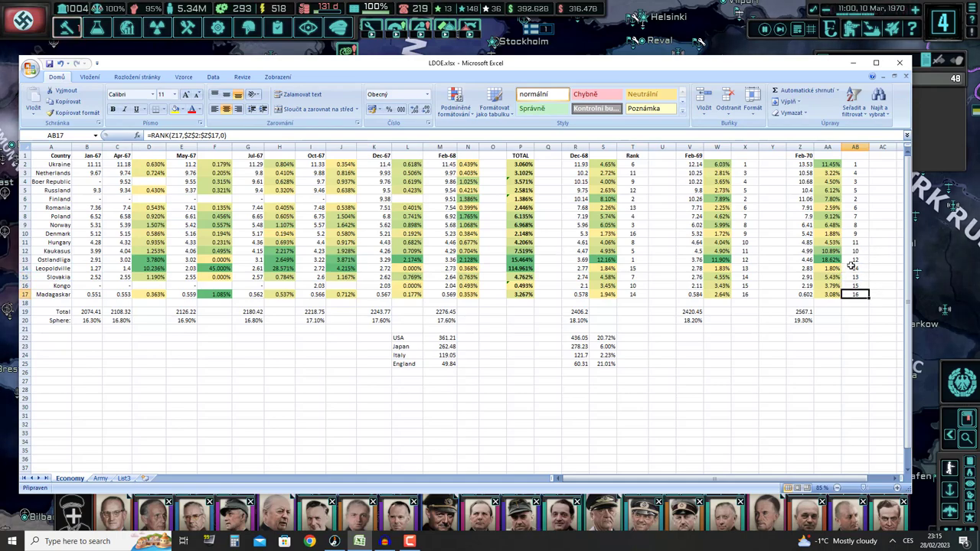
# - Select the Total and Sphere figures from Feb-70 back to Dec-68 to compare the sphere's overall economy across those dates
pyautogui.press('Down')
pyautogui.press('Down')
pyautogui.press('Left')
pyautogui.press('Left')
pyautogui.hotkey('shift', 'Down')
pyautogui.hotkey('shift', 'Left')
pyautogui.hotkey('shift', 'Left')
pyautogui.hotkey('shift', 'Left')
pyautogui.hotkey('shift', 'Left')
pyautogui.hotkey('shift', 'Left')
pyautogui.hotkey('shift', 'Left')
pyautogui.hotkey('shift', 'Left')
pyautogui.hotkey('shift', 'Left')
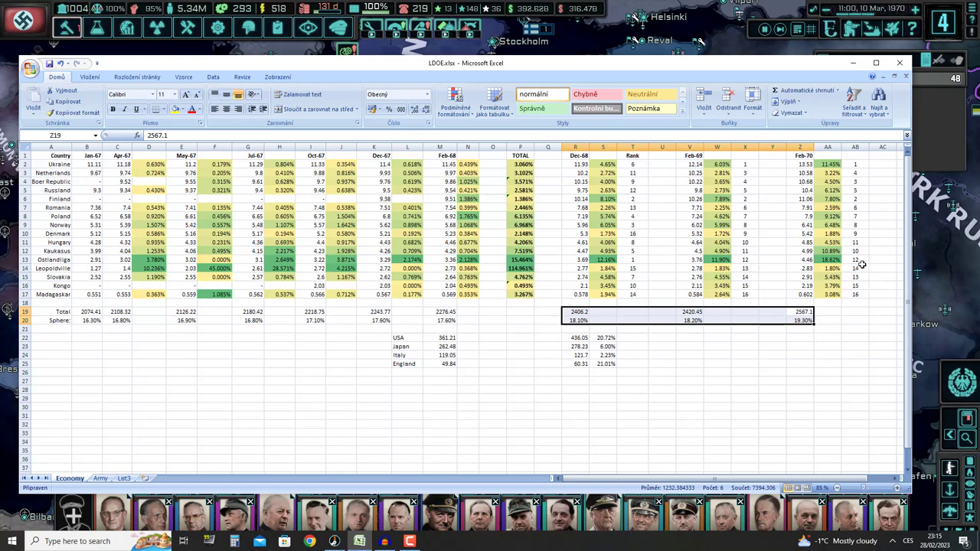
# - Switch from the spreadsheet to the Hearts of Iron IV game and look over the map of Central Europe
pyautogui.click(854, 62)
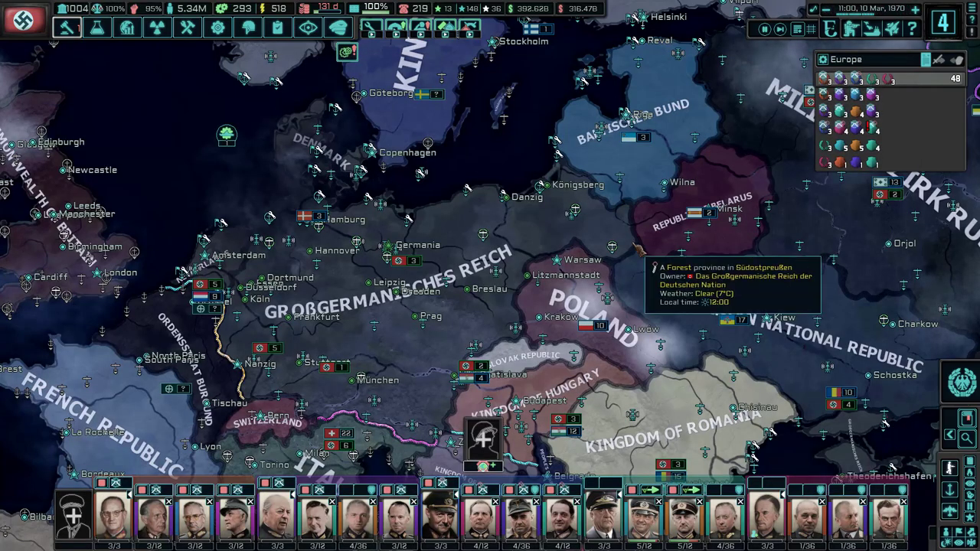
pyautogui.click(611, 265)
pyautogui.press('a')
pyautogui.press('s')
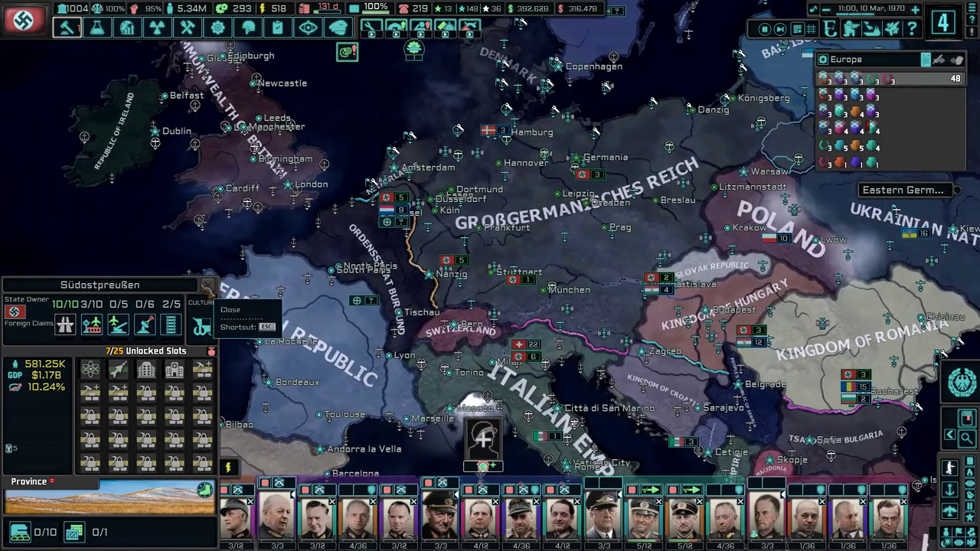
pyautogui.press('Escape')
pyautogui.press('d')
pyautogui.scroll(5, 559, 253)
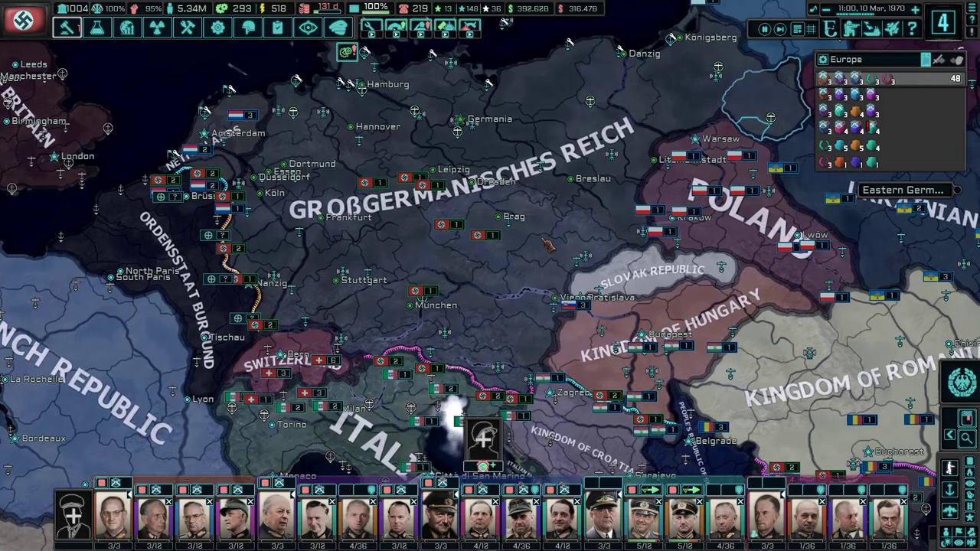
pyautogui.scroll(-5, 541, 240)
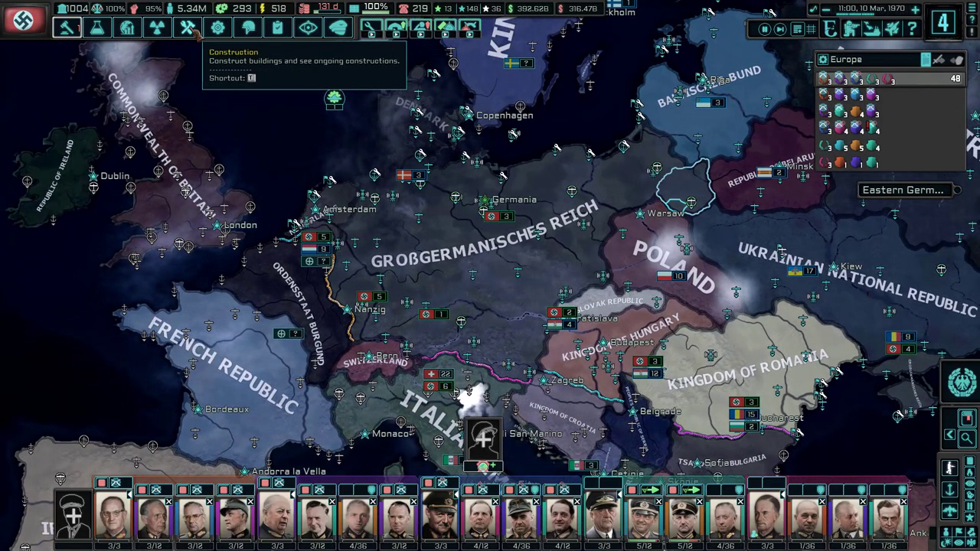
# - Open the construction overview and examine central Africa and Madagascar on the map
pyautogui.click(127, 27)
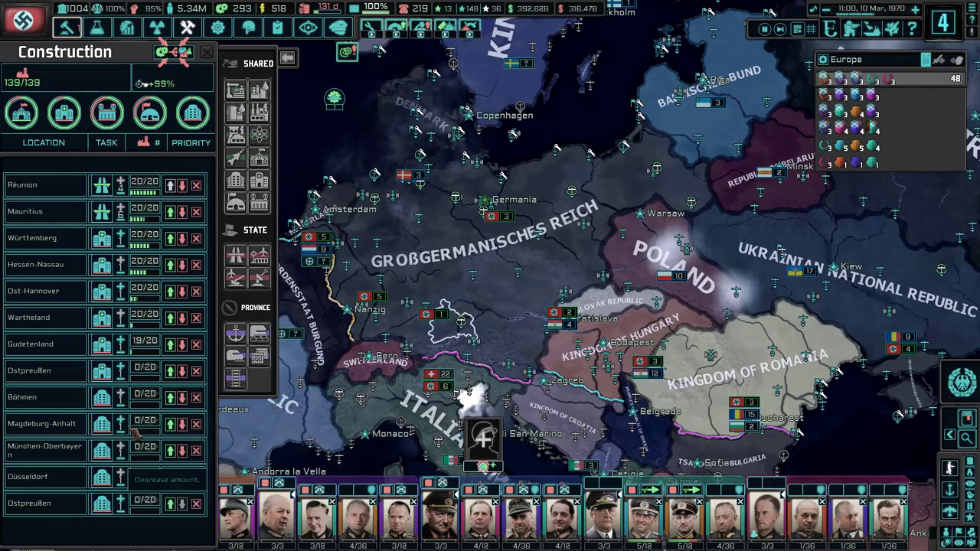
pyautogui.press('s')
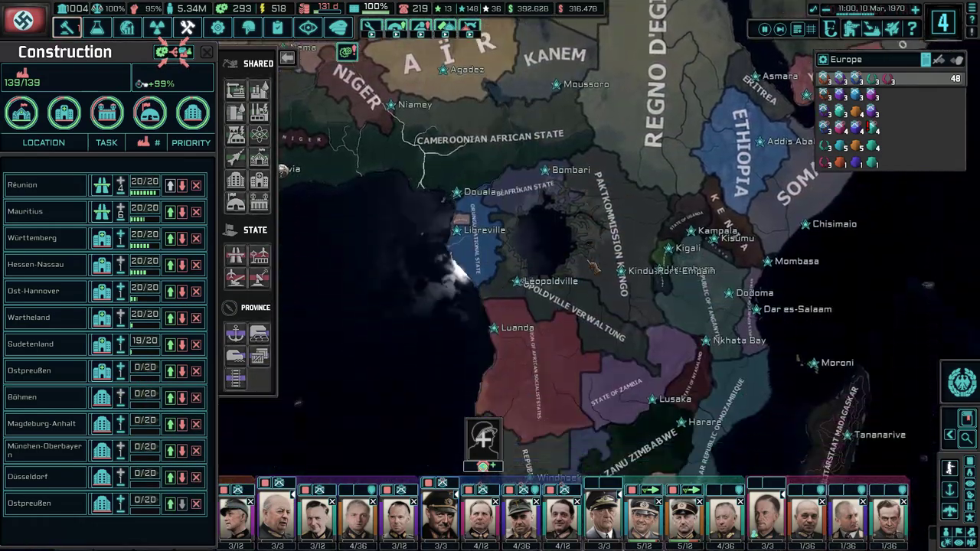
pyautogui.scroll(3, 566, 268)
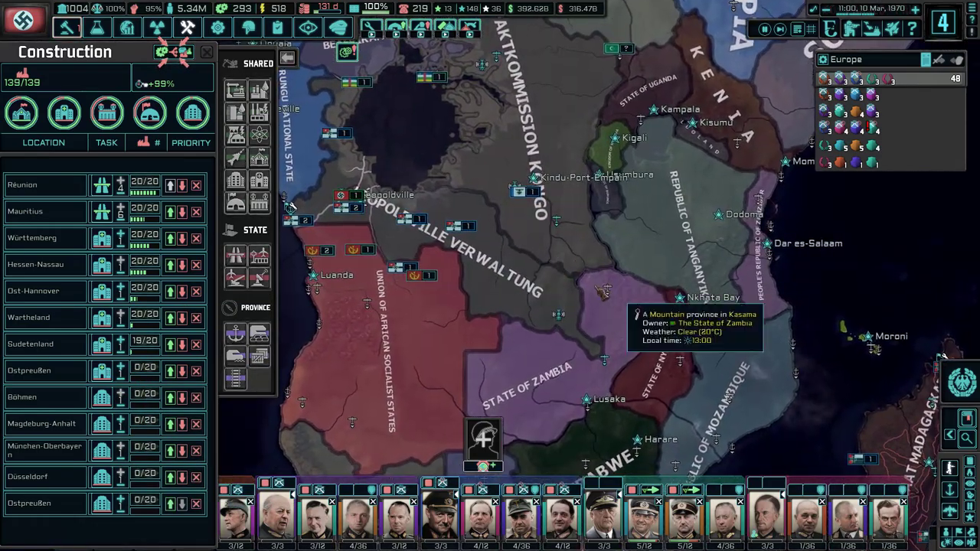
pyautogui.press('d')
pyautogui.press('s')
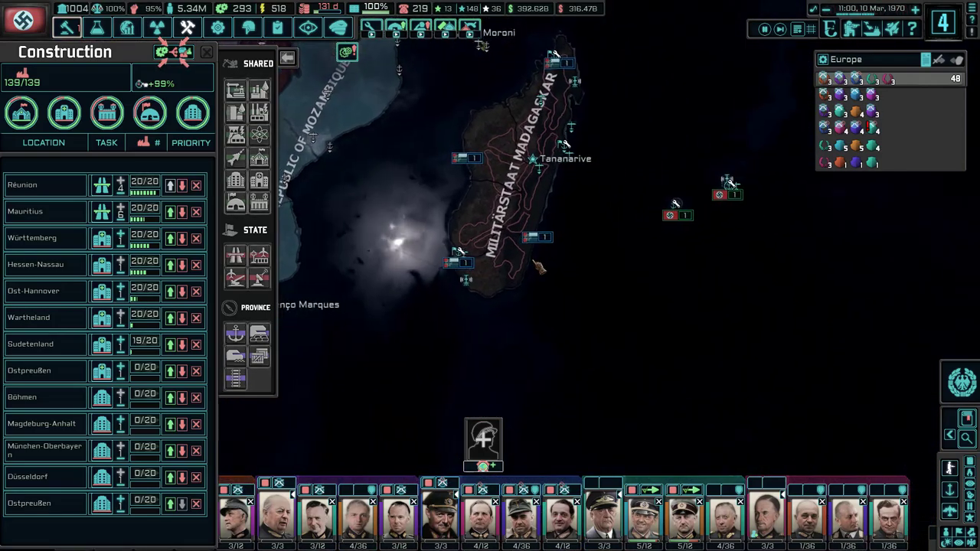
pyautogui.scroll(-1, 490, 230)
pyautogui.press('a')
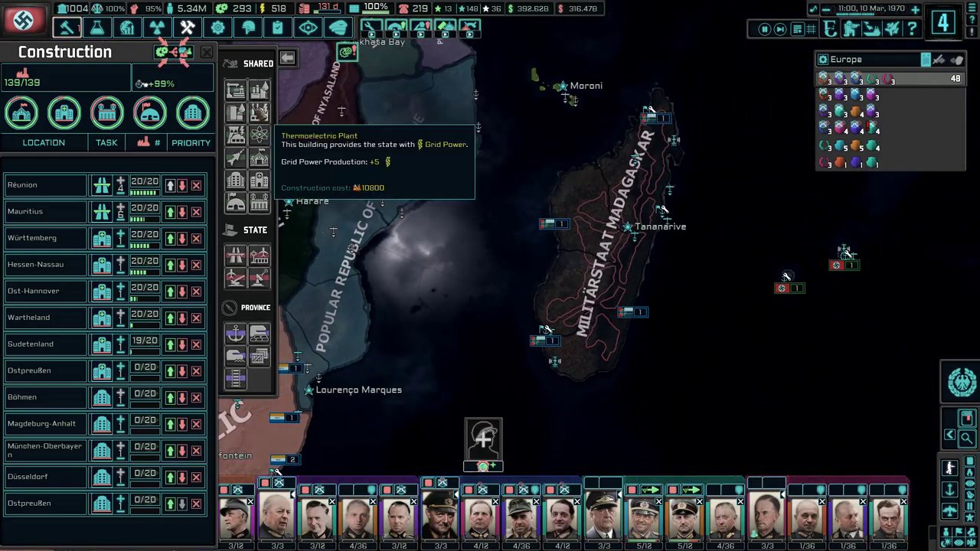
# - Display infrastructure construction levels on the map and examine the states of Leopoldville Verwaltung and Paktkommission Kongo
pyautogui.press('w')
pyautogui.press('a')
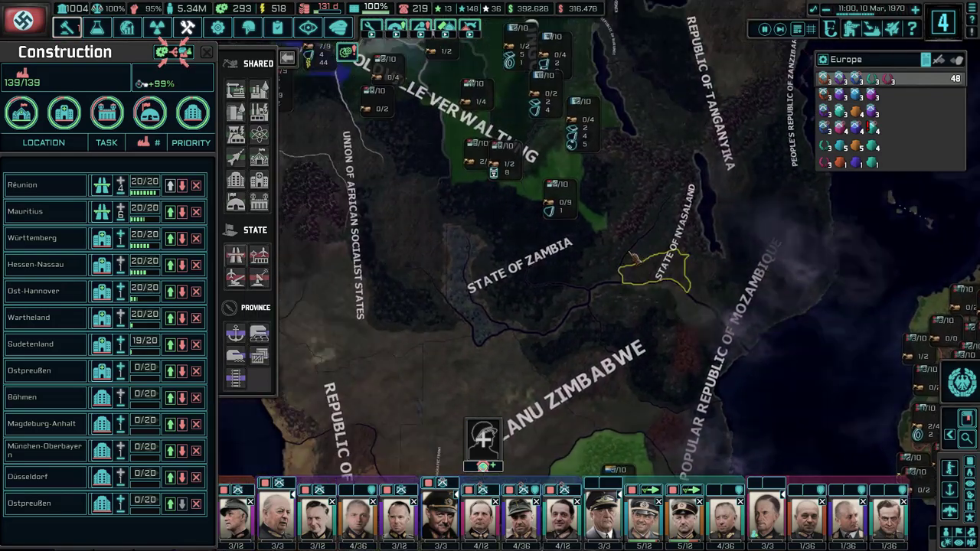
pyautogui.press('w')
pyautogui.scroll(1, 595, 243)
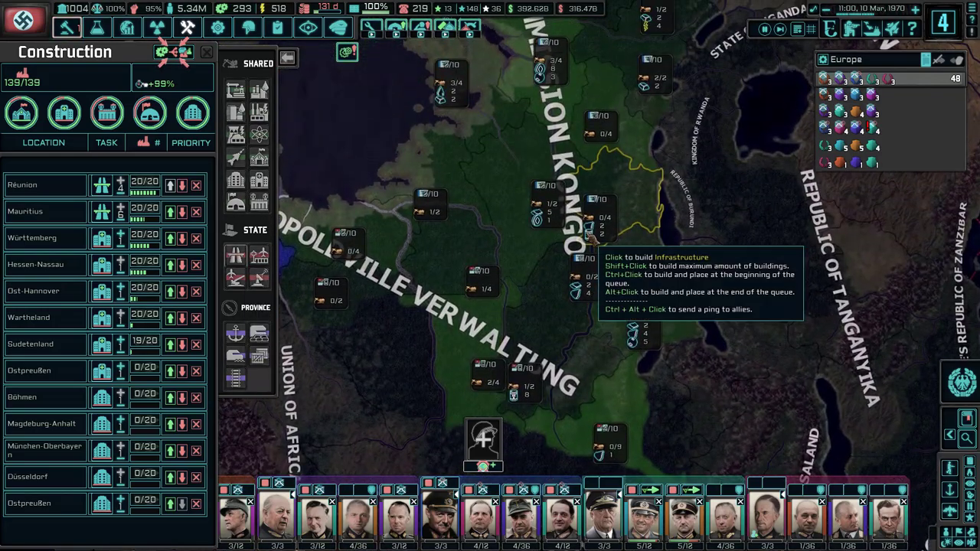
pyautogui.press('w')
pyautogui.press('a')
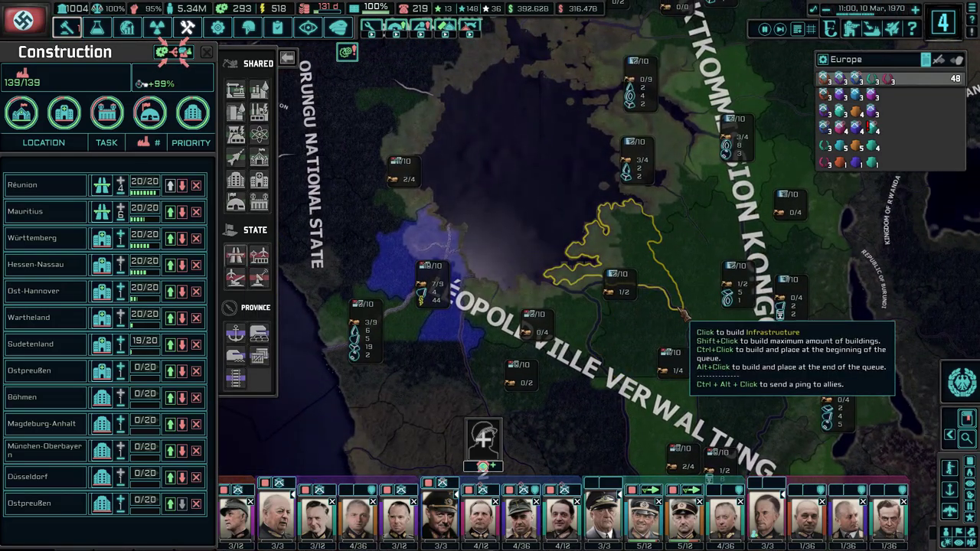
pyautogui.scroll(3, 495, 290)
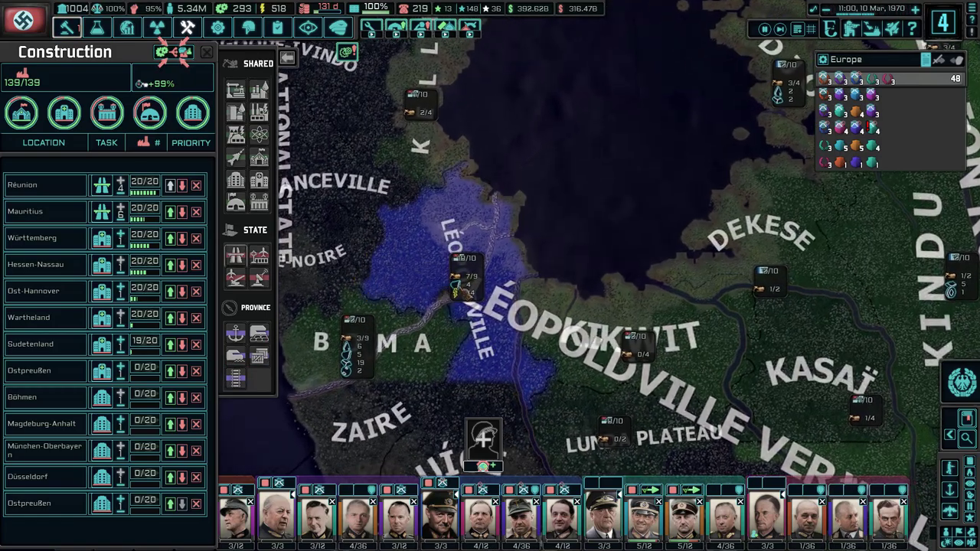
pyautogui.press('a')
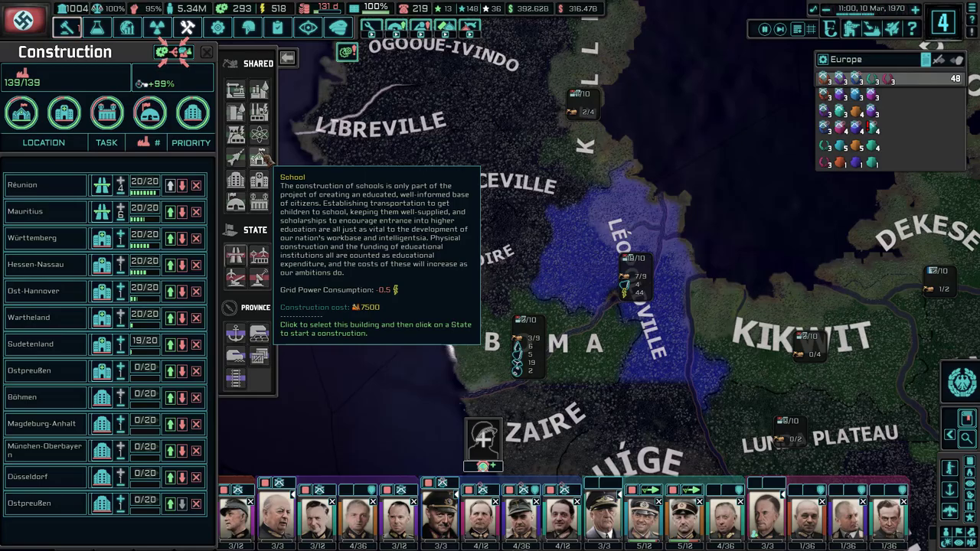
pyautogui.press('d')
pyautogui.press('s')
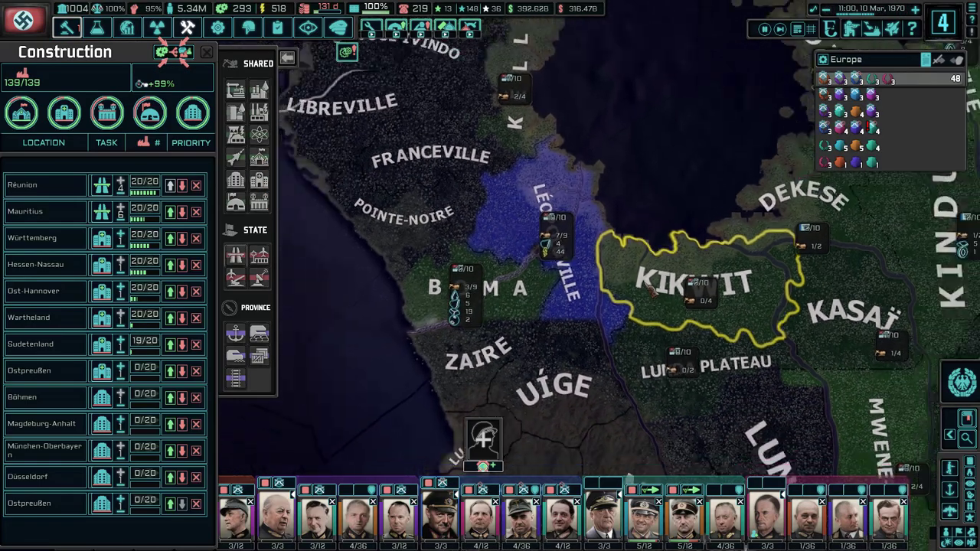
# - Examine the infrastructure levels and building slots across southern Africa and in Madagascar's individual states
pyautogui.scroll(-3, 648, 287)
pyautogui.scroll(3, 523, 275)
pyautogui.press('s')
pyautogui.scroll(-3, 672, 274)
pyautogui.scroll(3, 672, 273)
pyautogui.press('w')
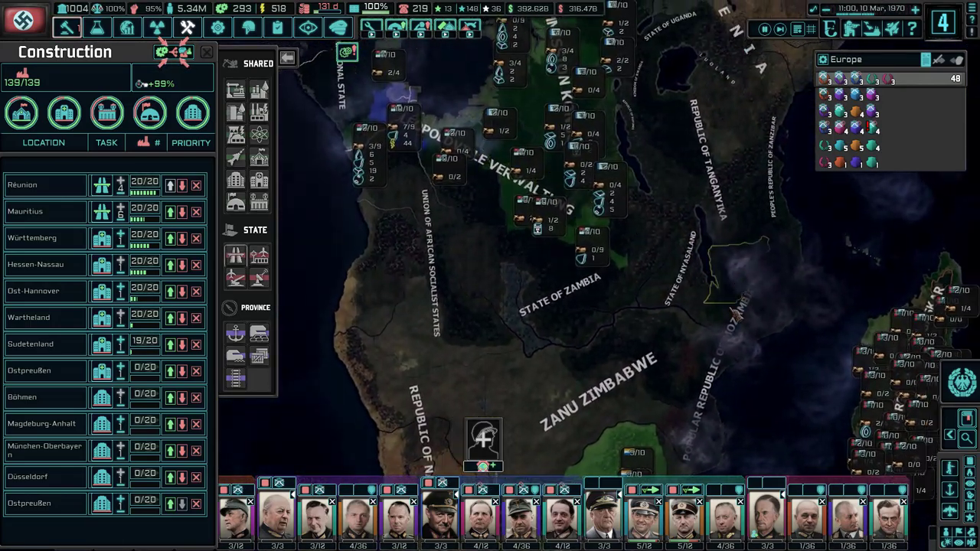
pyautogui.press('d')
pyautogui.scroll(-1, 747, 301)
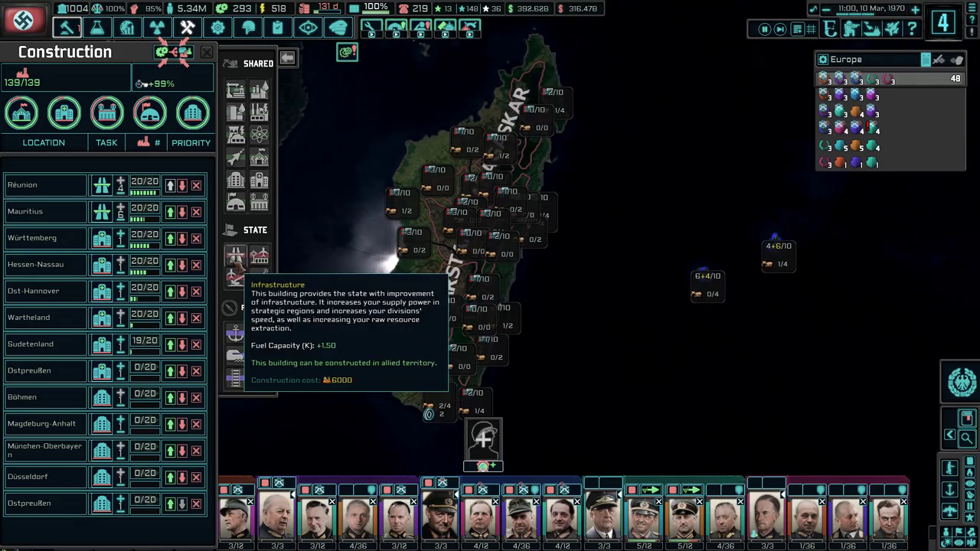
pyautogui.scroll(3, 633, 150)
pyautogui.press('s')
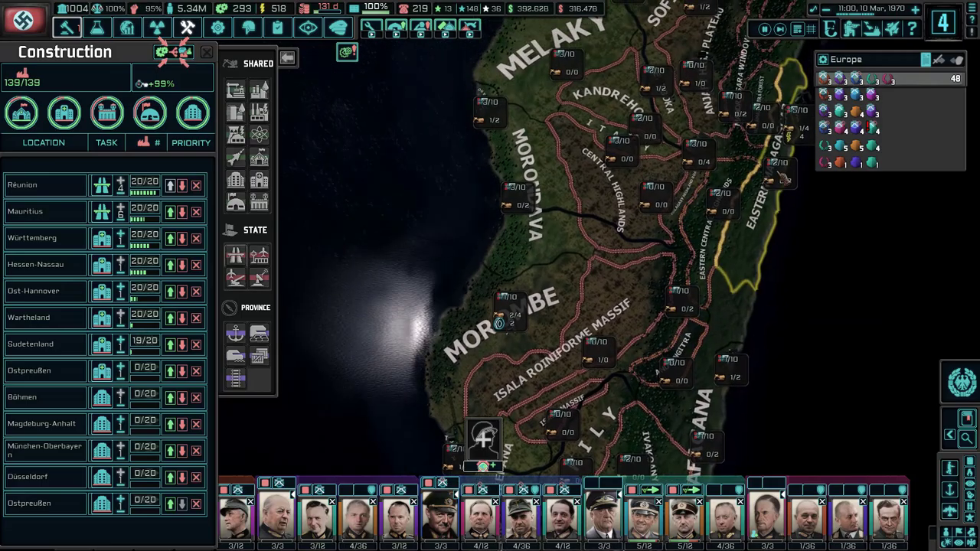
# - Re-examine the infrastructure of the Boma and Léopoldville states, and return the map view toward the Mediterranean
pyautogui.press('w')
pyautogui.press('a')
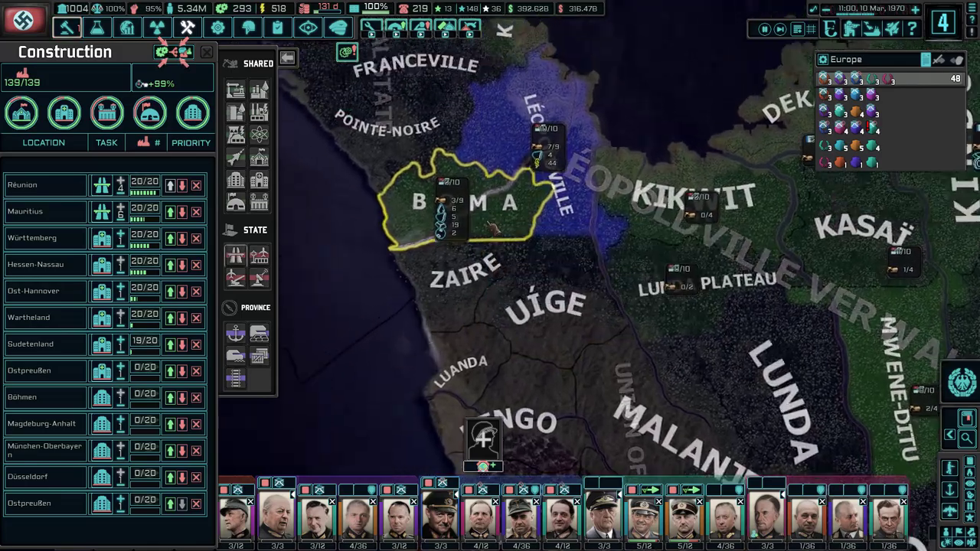
pyautogui.scroll(3, 351, 241)
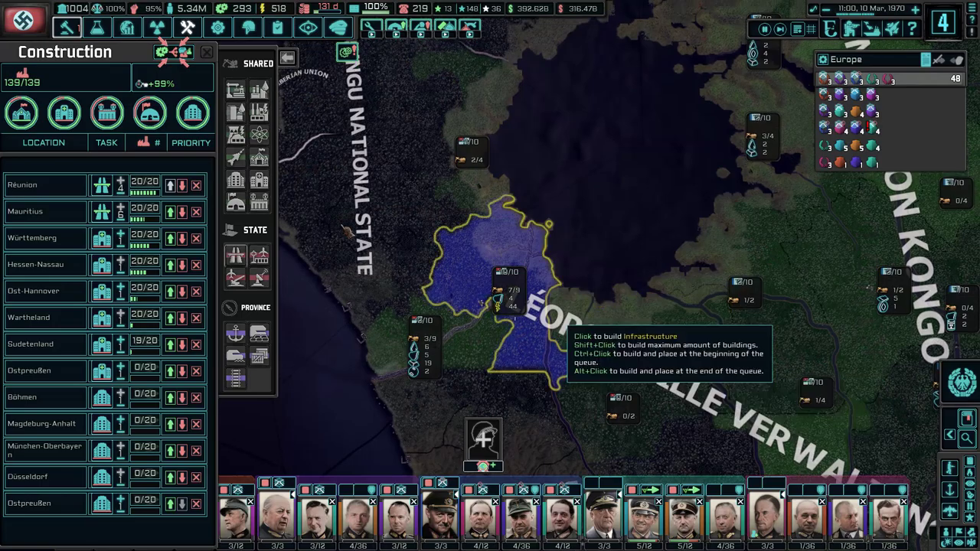
pyautogui.scroll(-5, 169, 75)
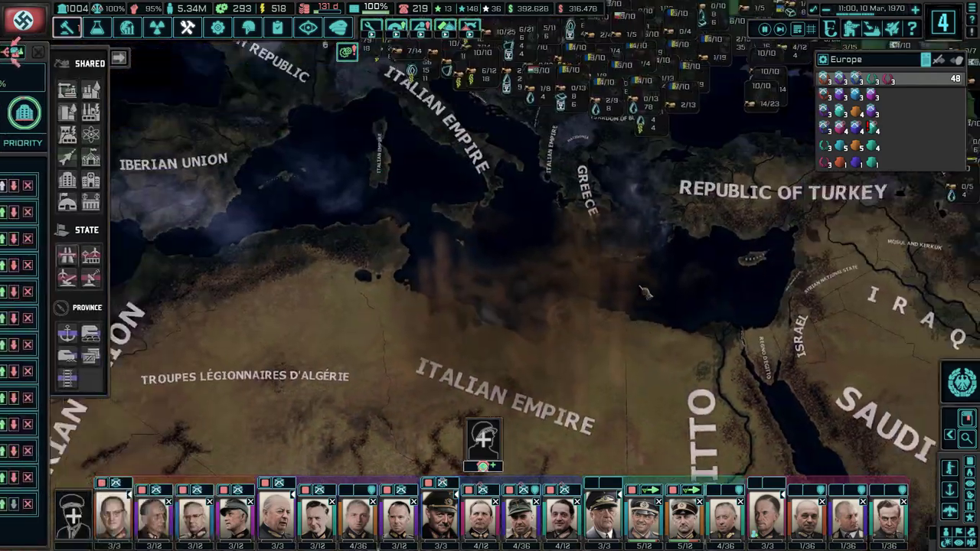